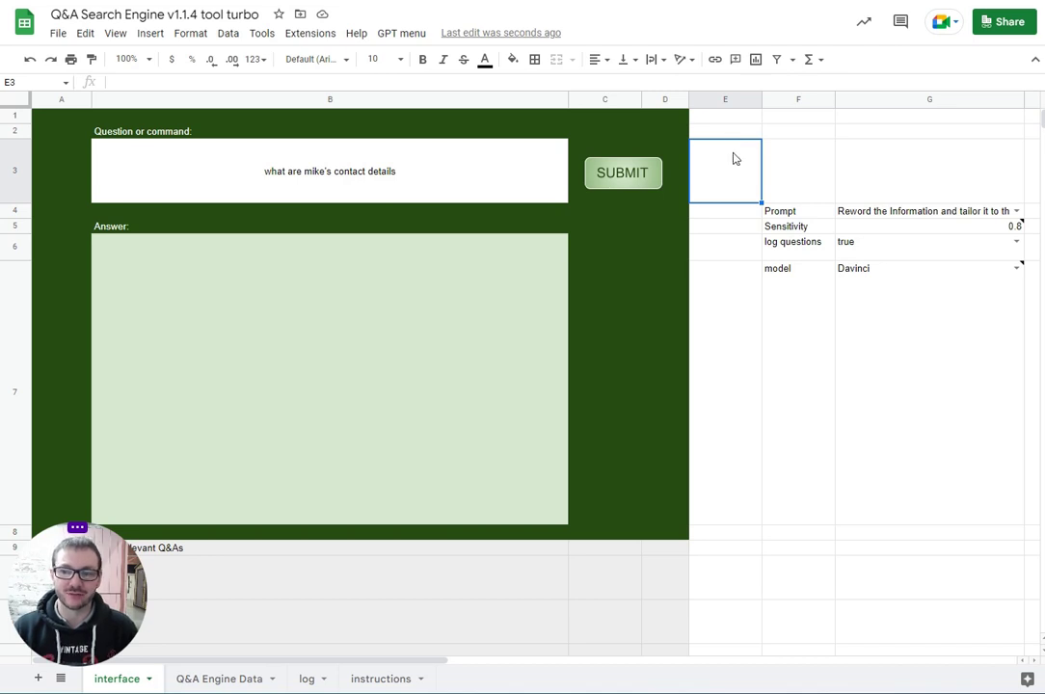
Submit the contact-details question, then inspect the matched stored Q&A and its phone-number answer in B10:C10.
click(619, 184)
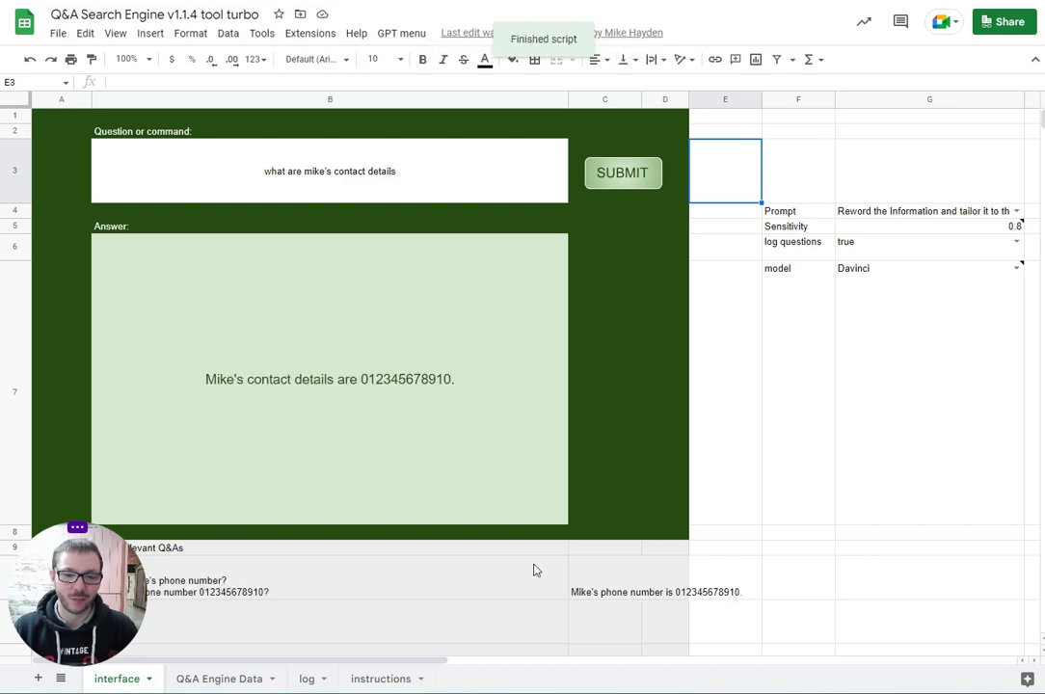
click(276, 588)
drag(277, 588, 606, 592)
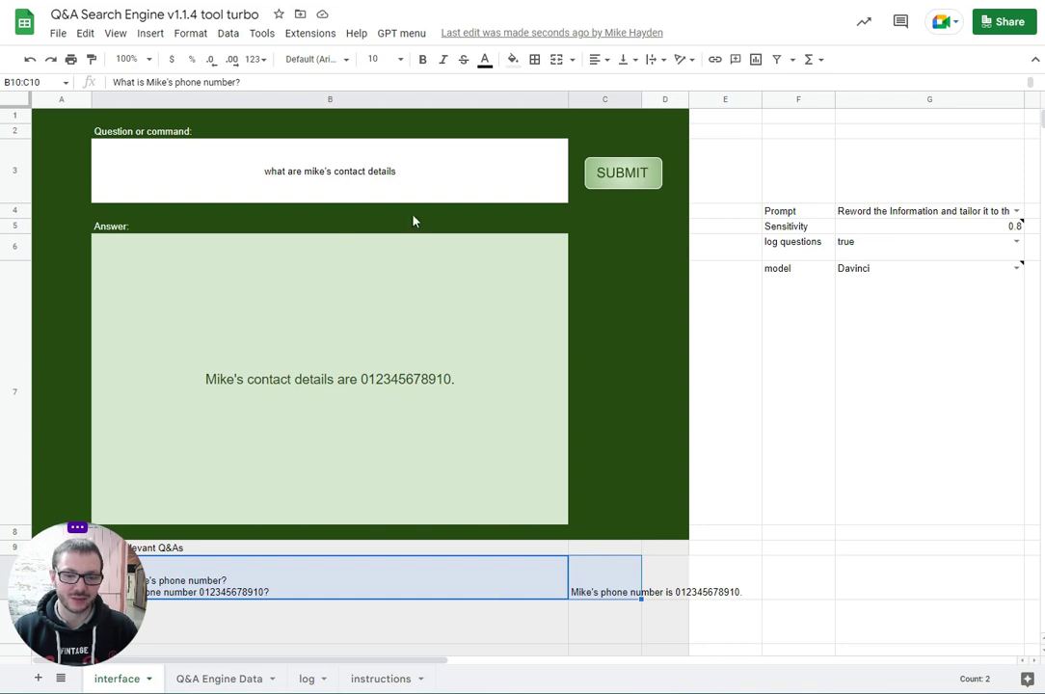
click(618, 582)
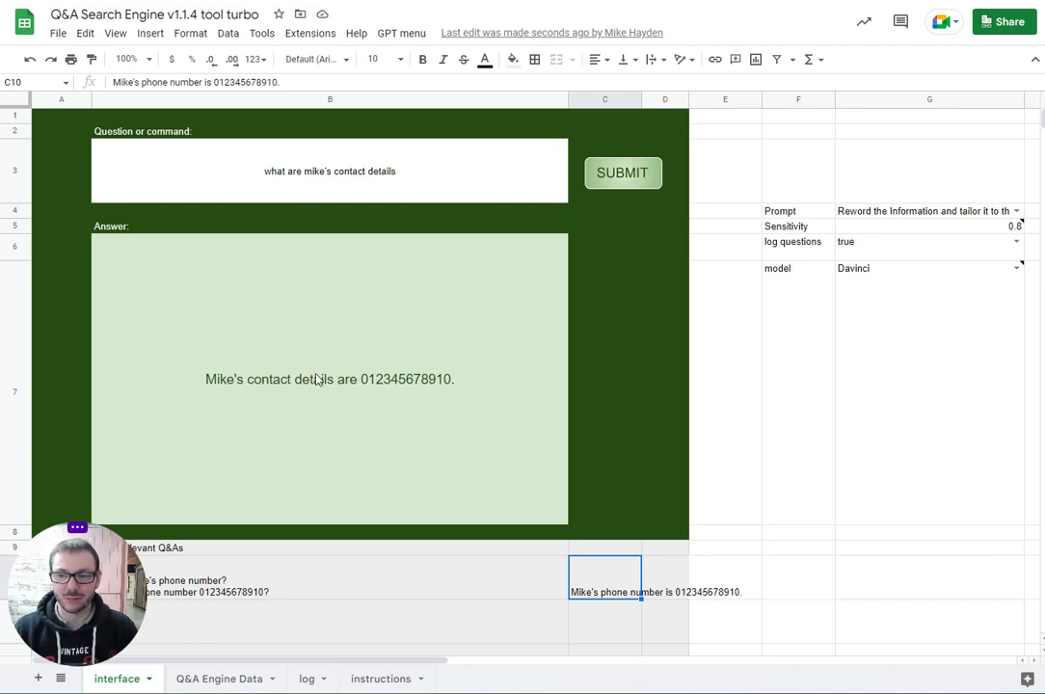
Review the stored entries: source URL, phone-number, keto diet and both 'Tell me a techie joke rhyme' rows.
click(211, 680)
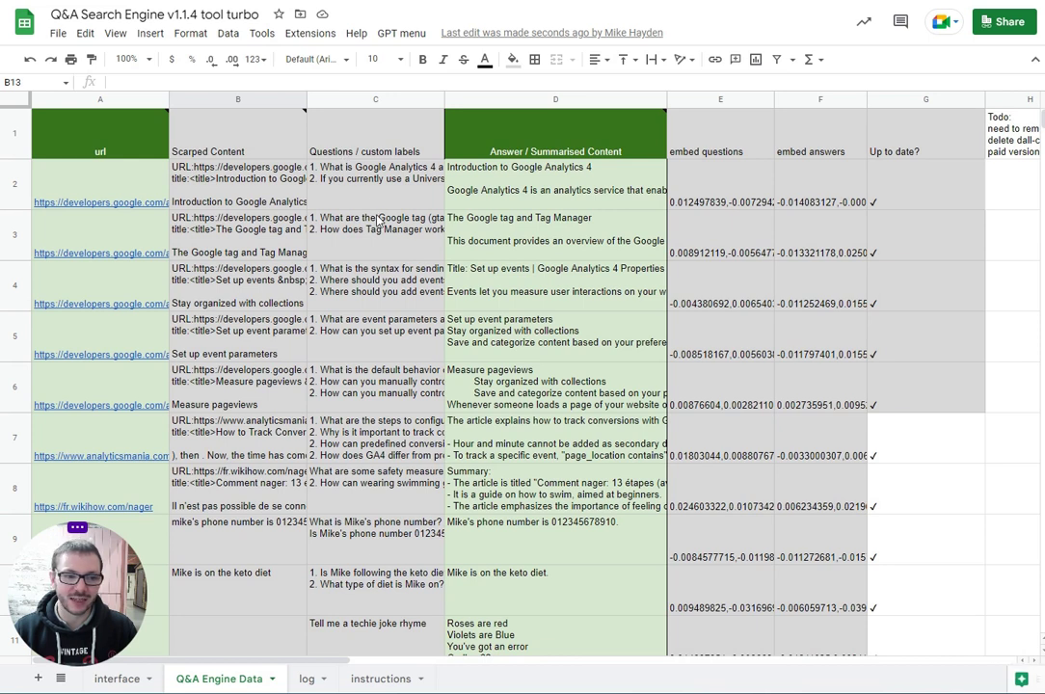
click(153, 190)
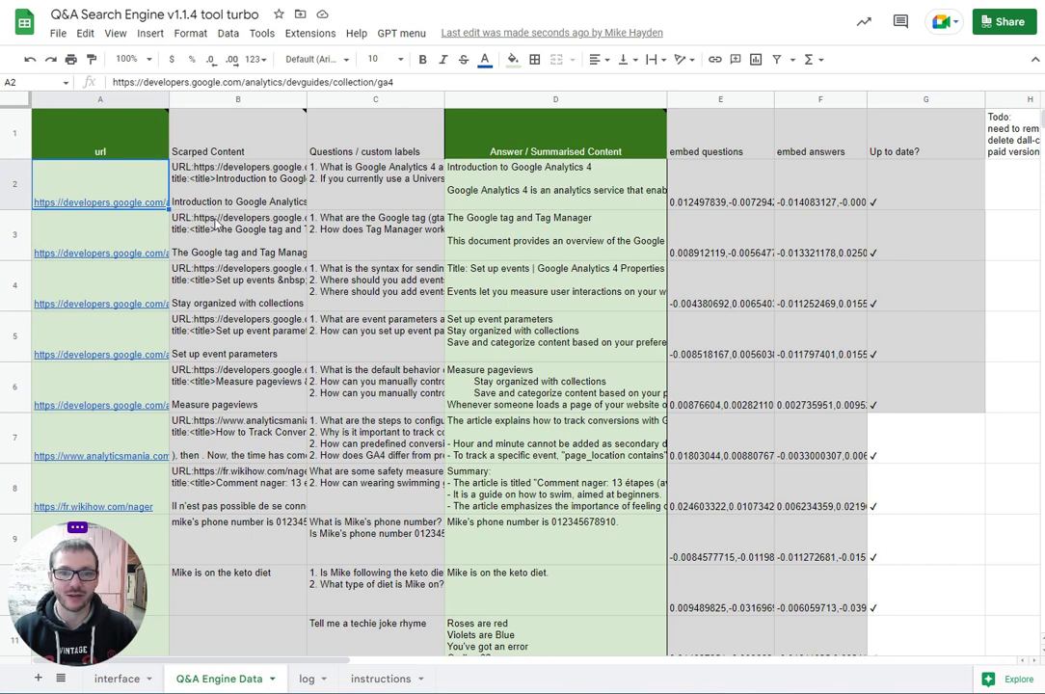
scroll(381, 291, down, 3)
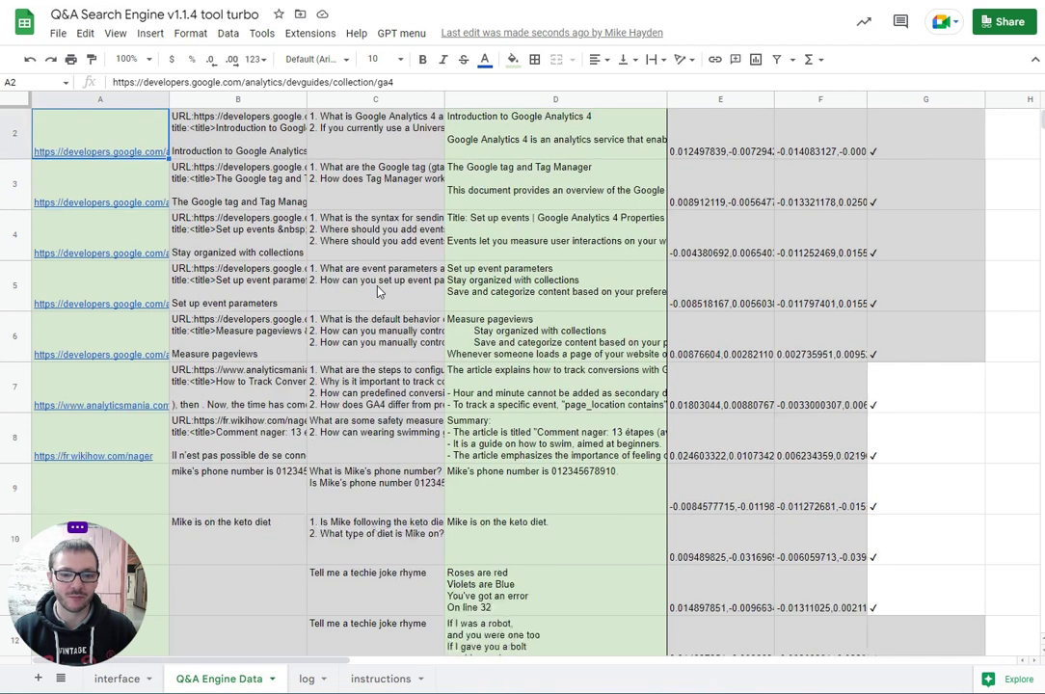
click(213, 381)
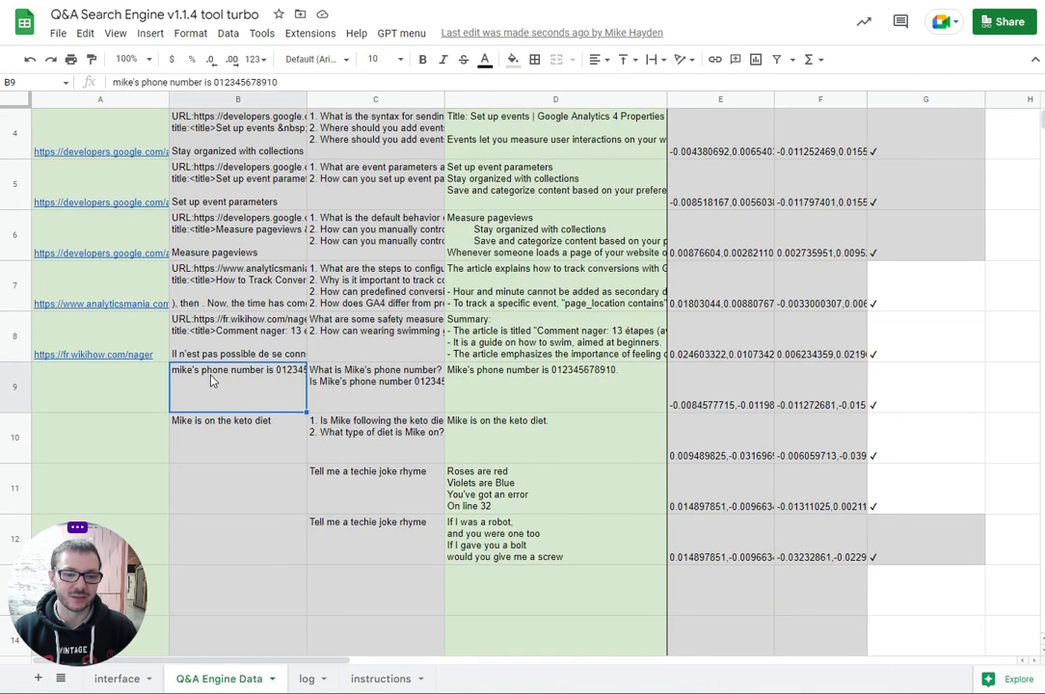
double_click(231, 425)
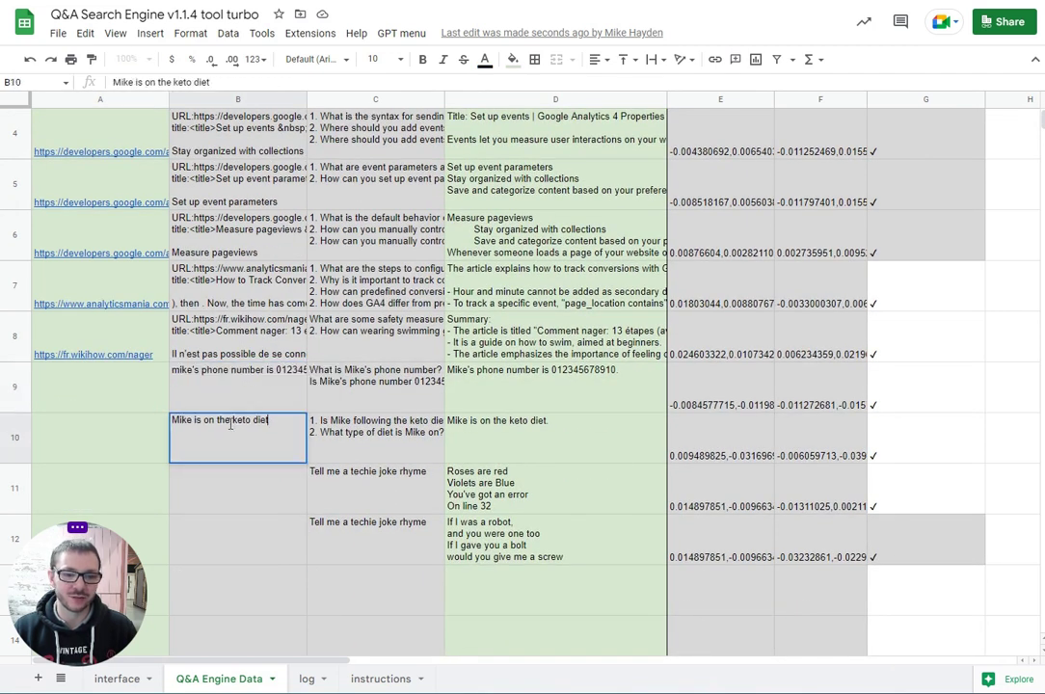
click(218, 388)
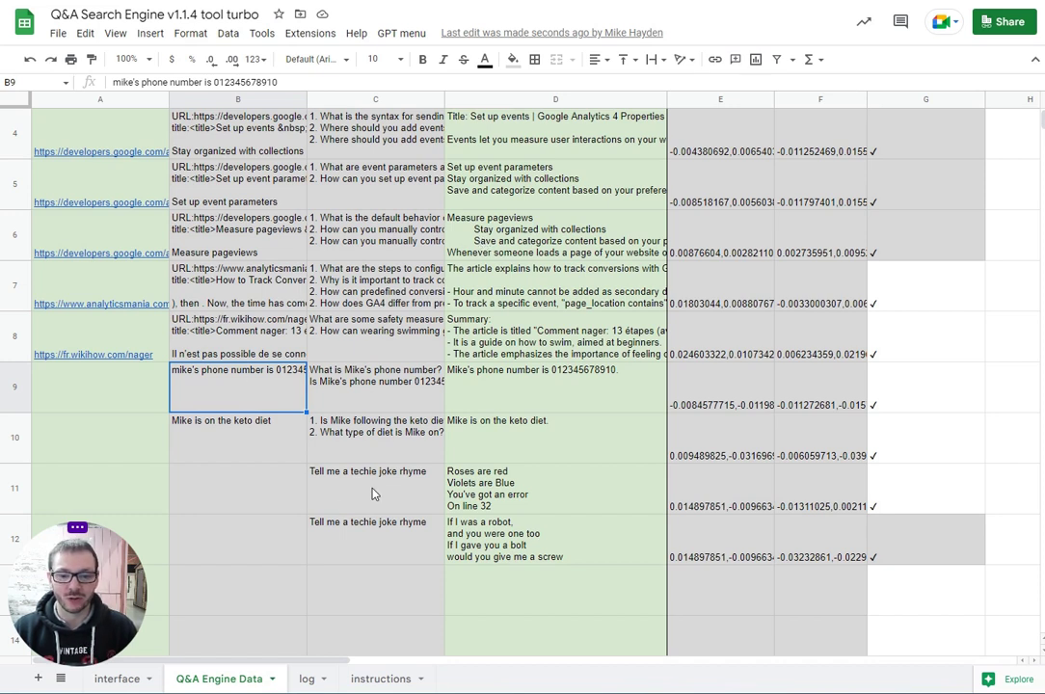
drag(374, 493, 472, 541)
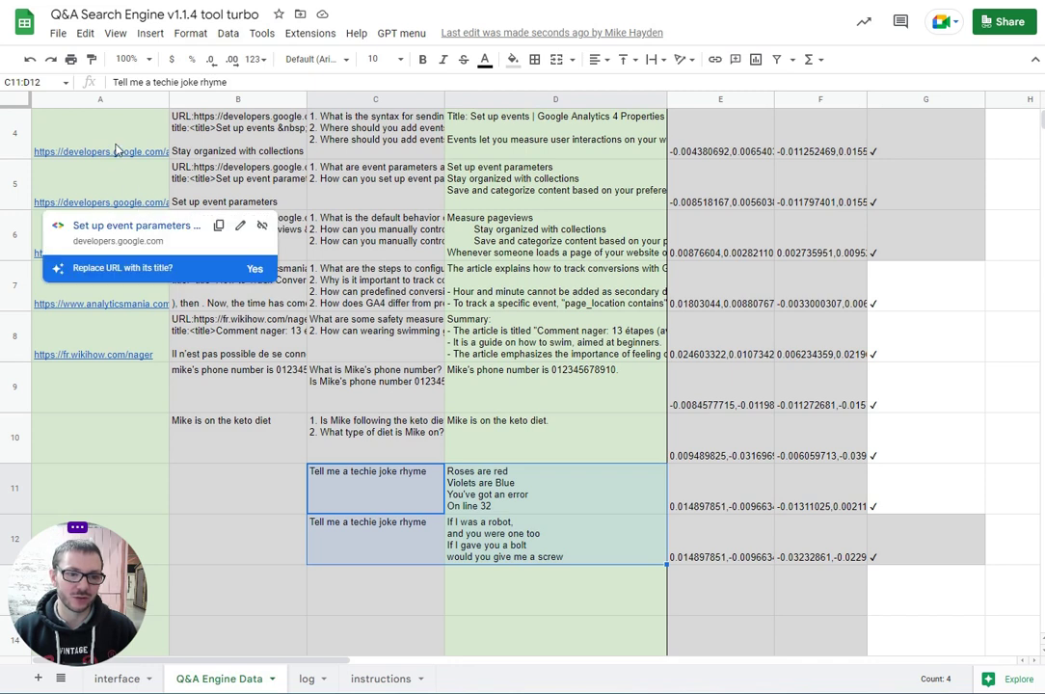
mouse_move(116, 150)
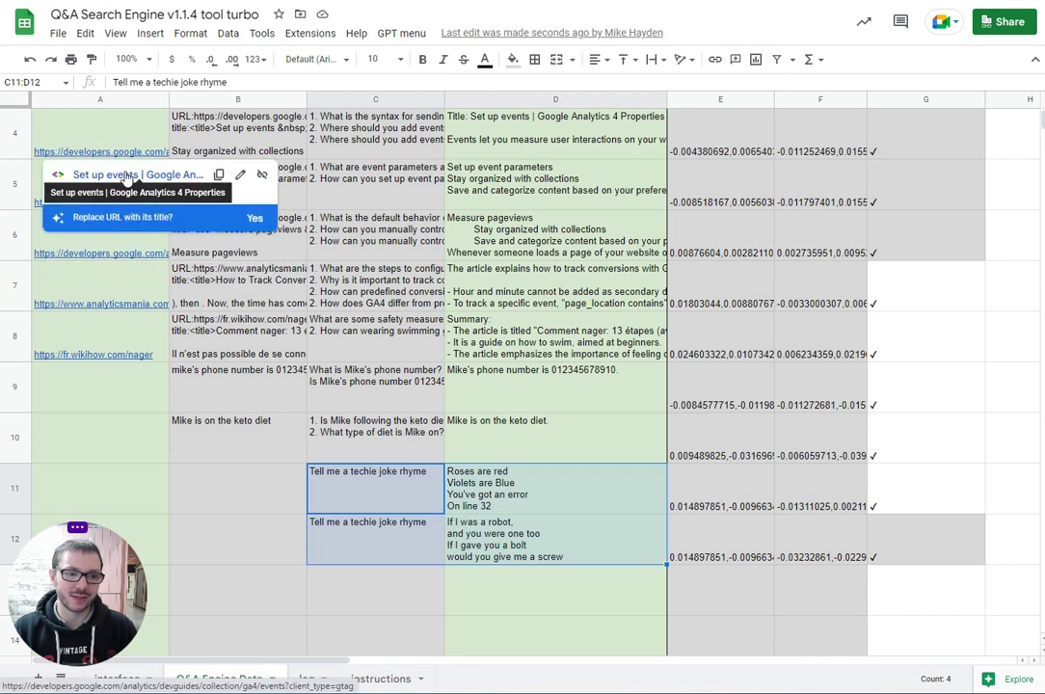
click(323, 179)
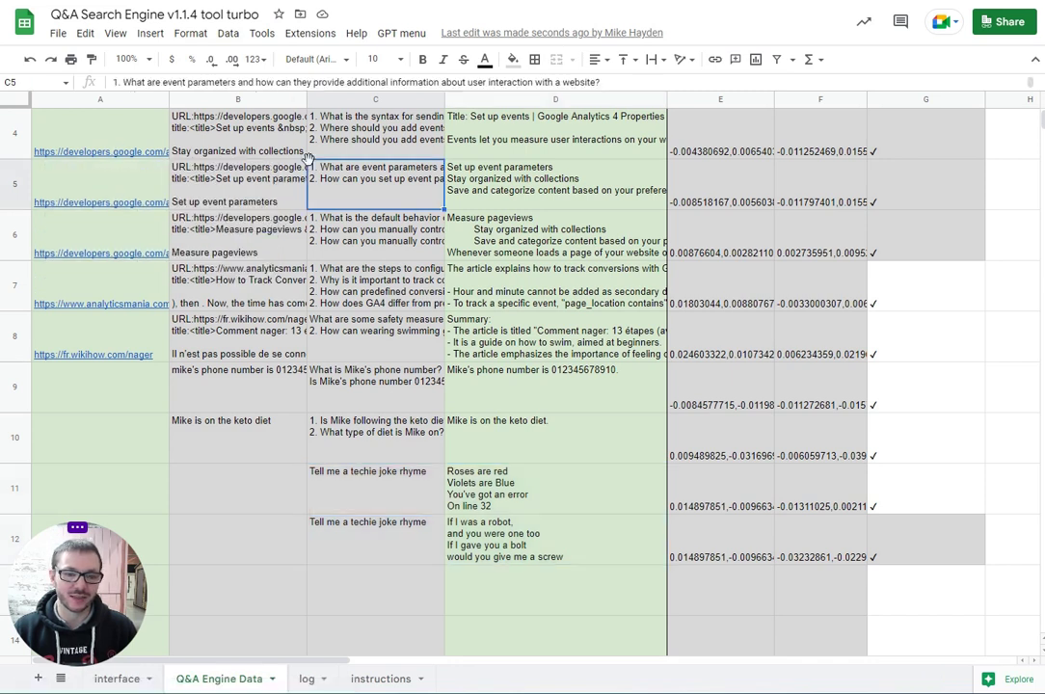
click(262, 224)
key(Down)
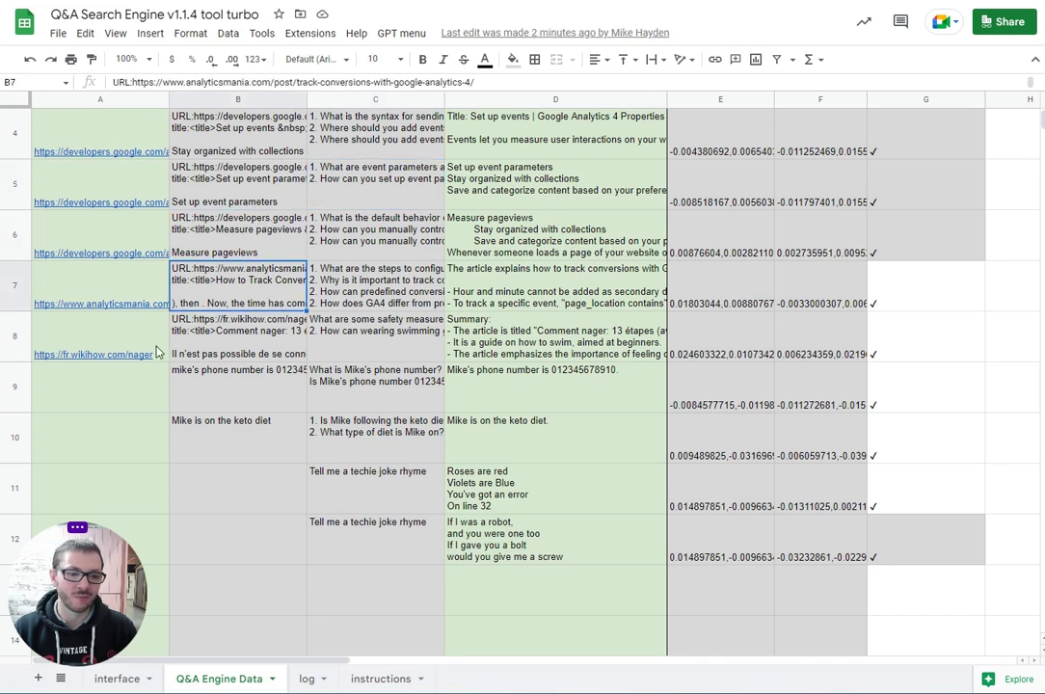
click(91, 346)
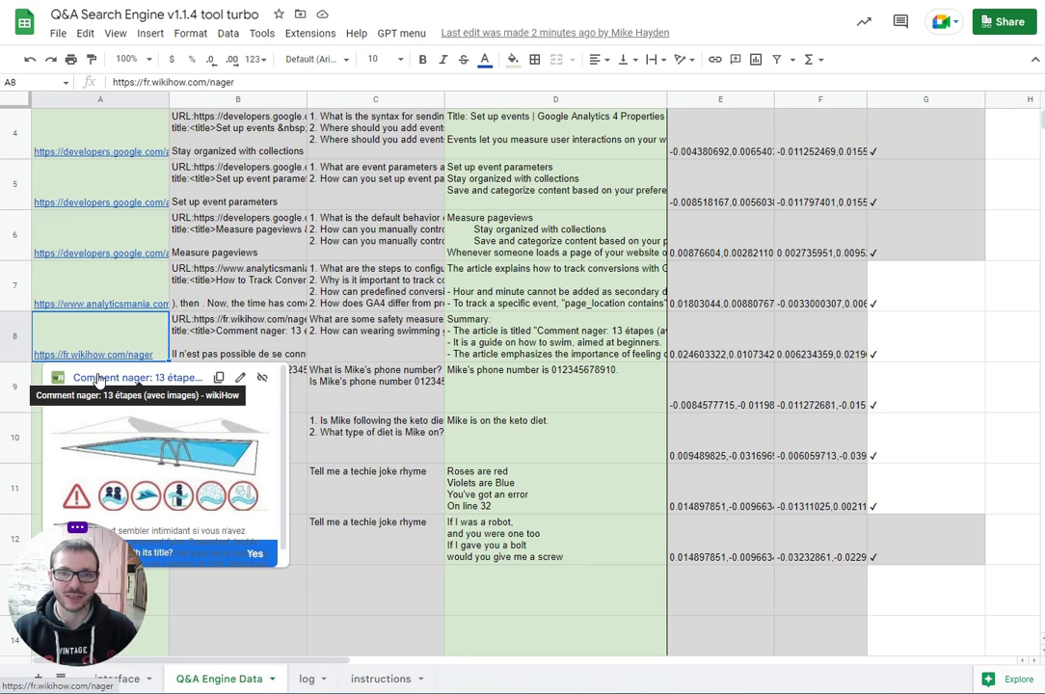
click(405, 331)
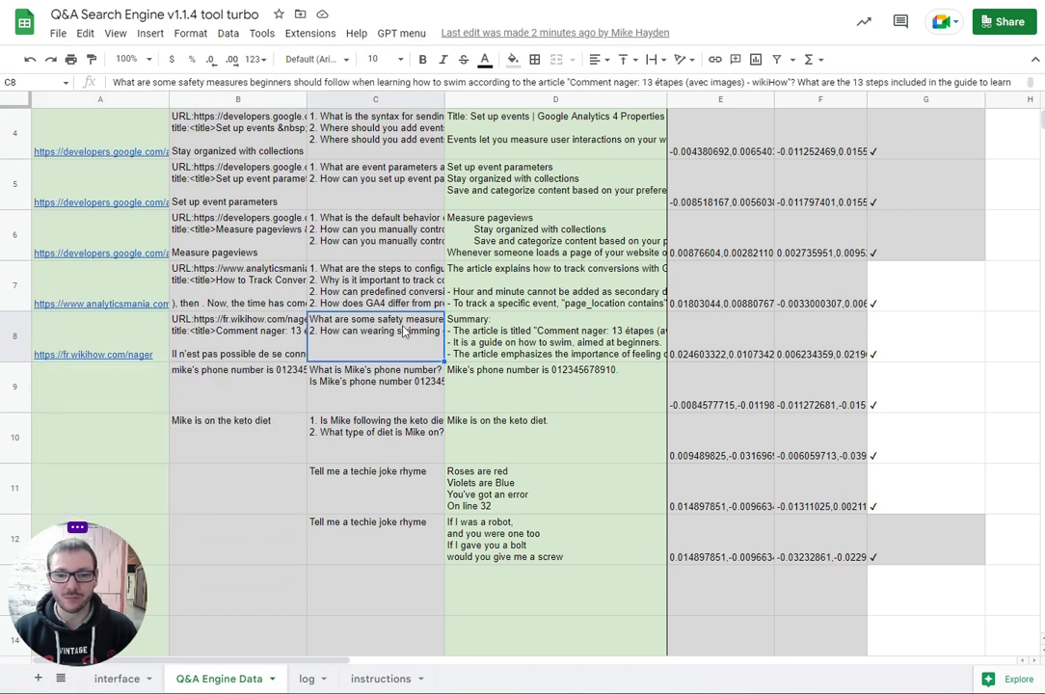
key(Right)
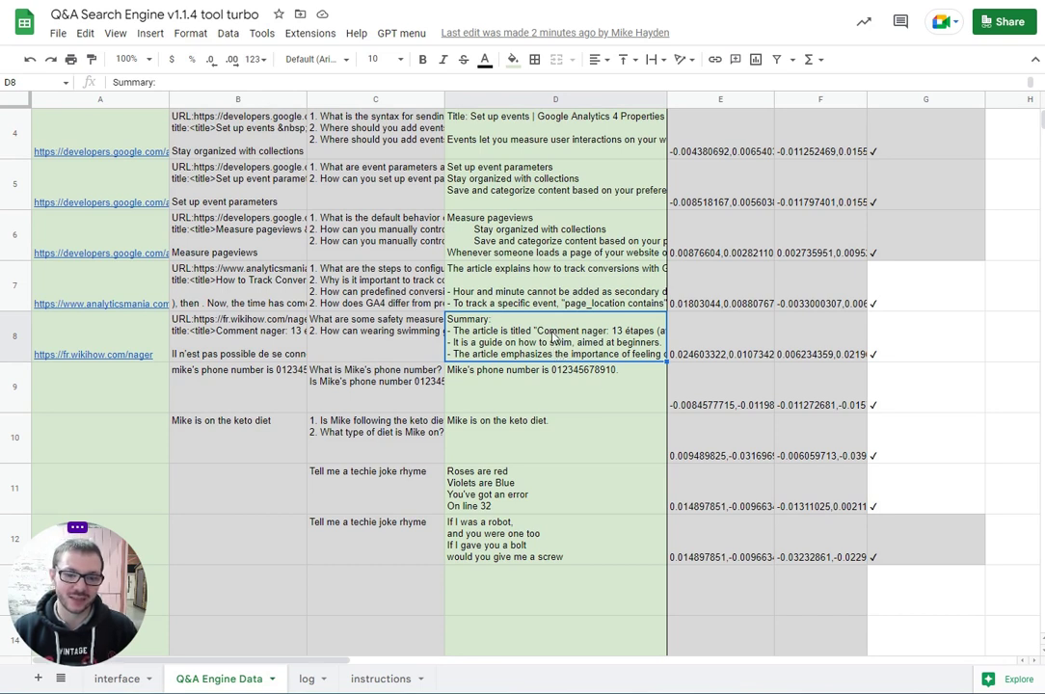
click(367, 390)
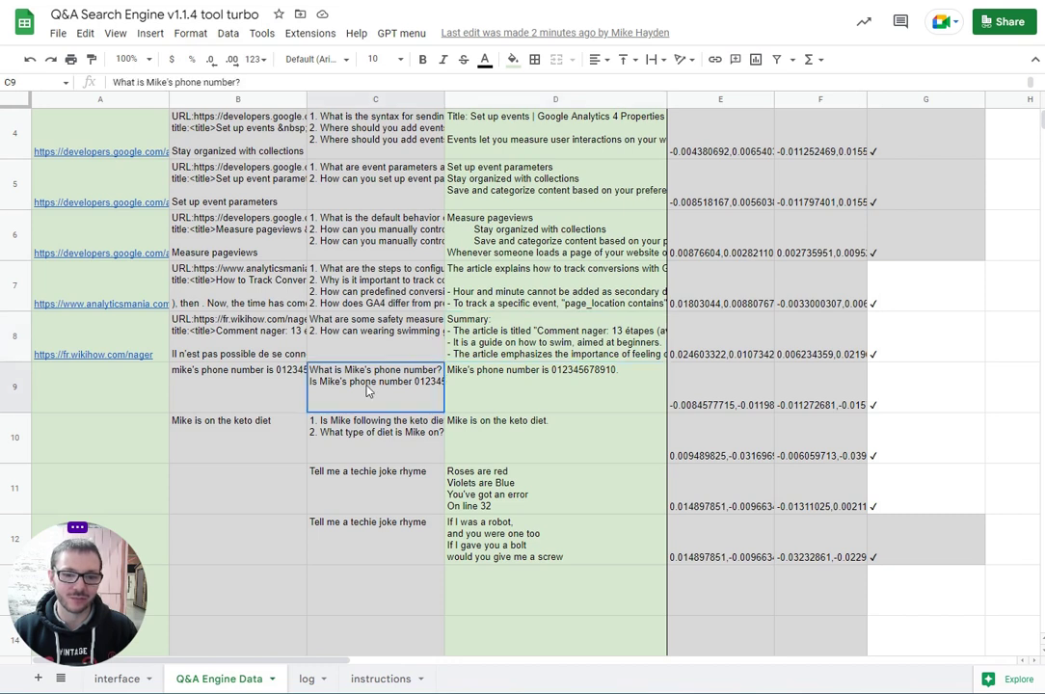
click(423, 431)
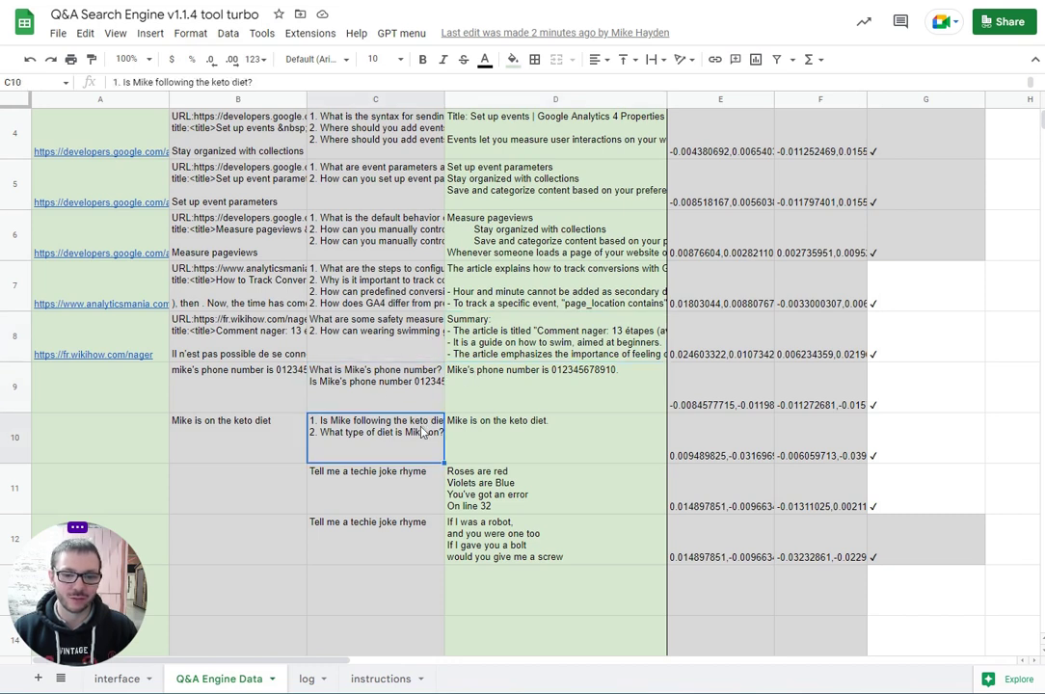
key(Down)
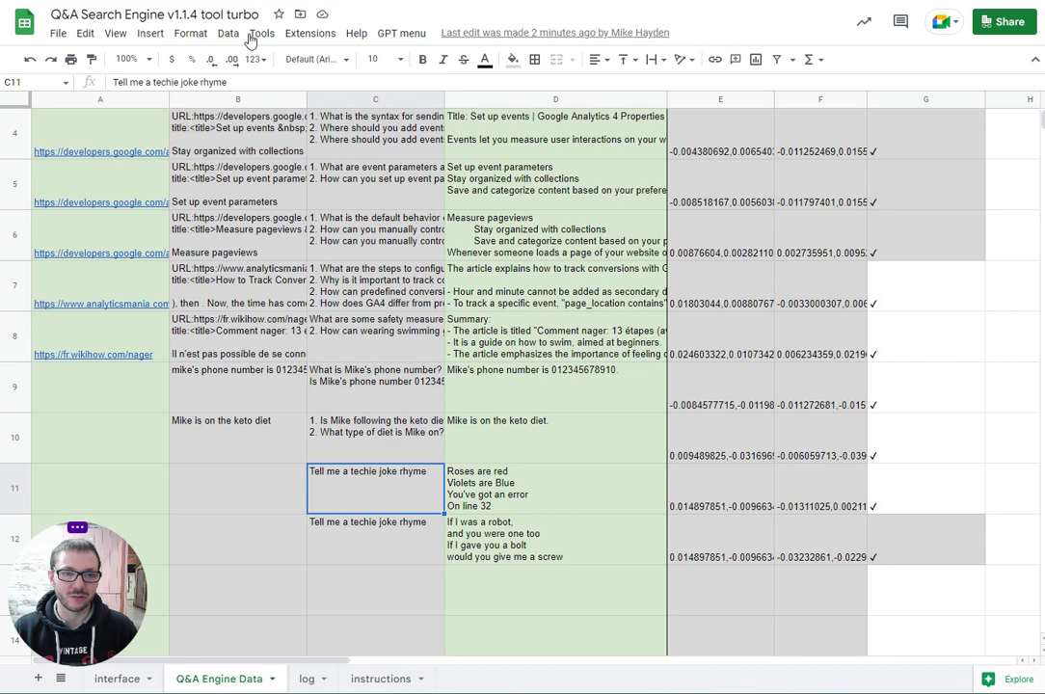
click(117, 679)
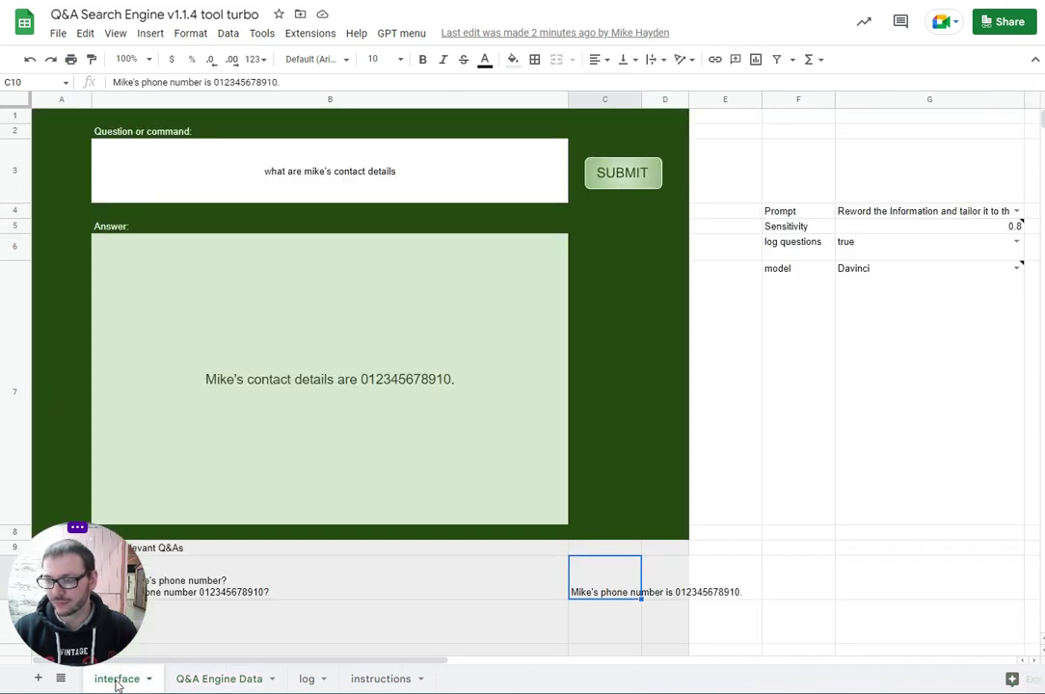
double_click(405, 170)
key(ctrl+a)
text(tell)
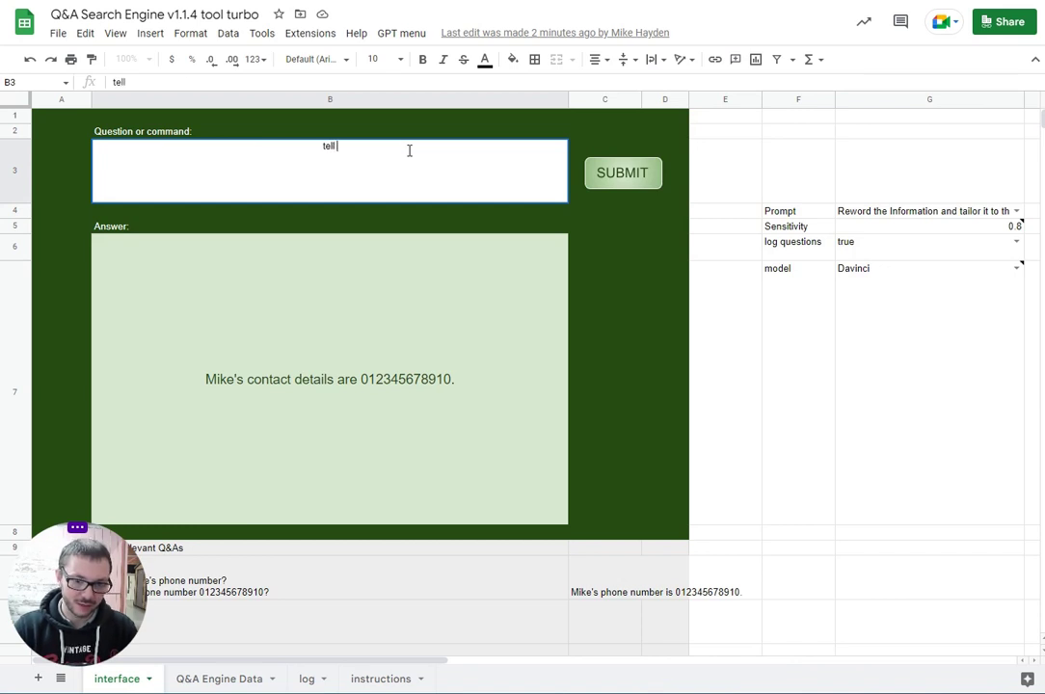
text( me a rhyme)
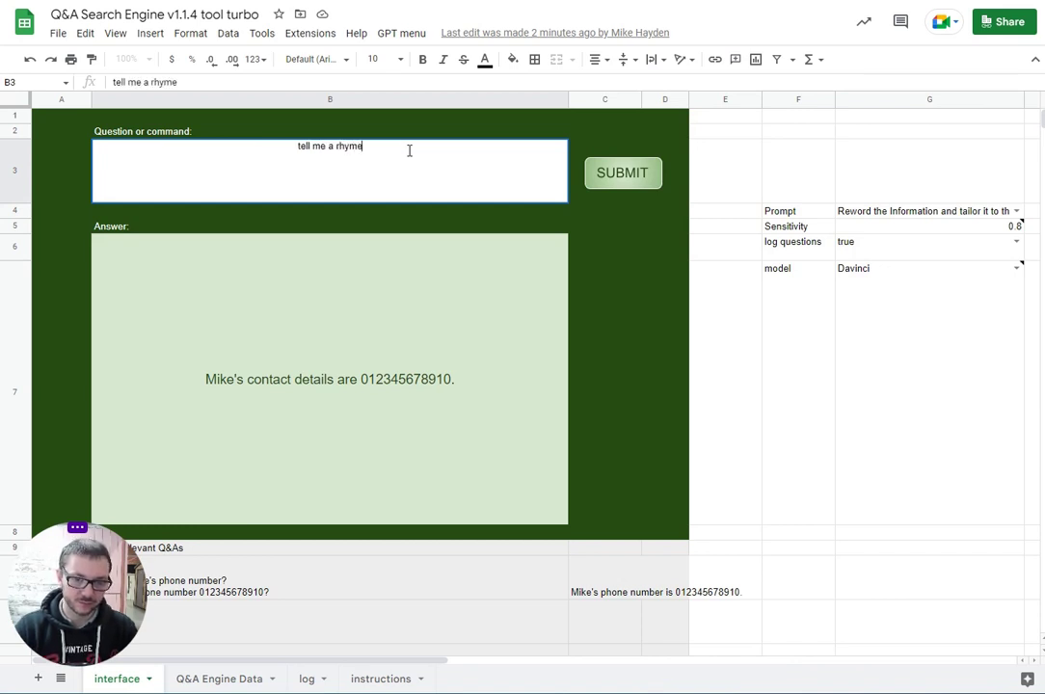
key(Return)
click(639, 177)
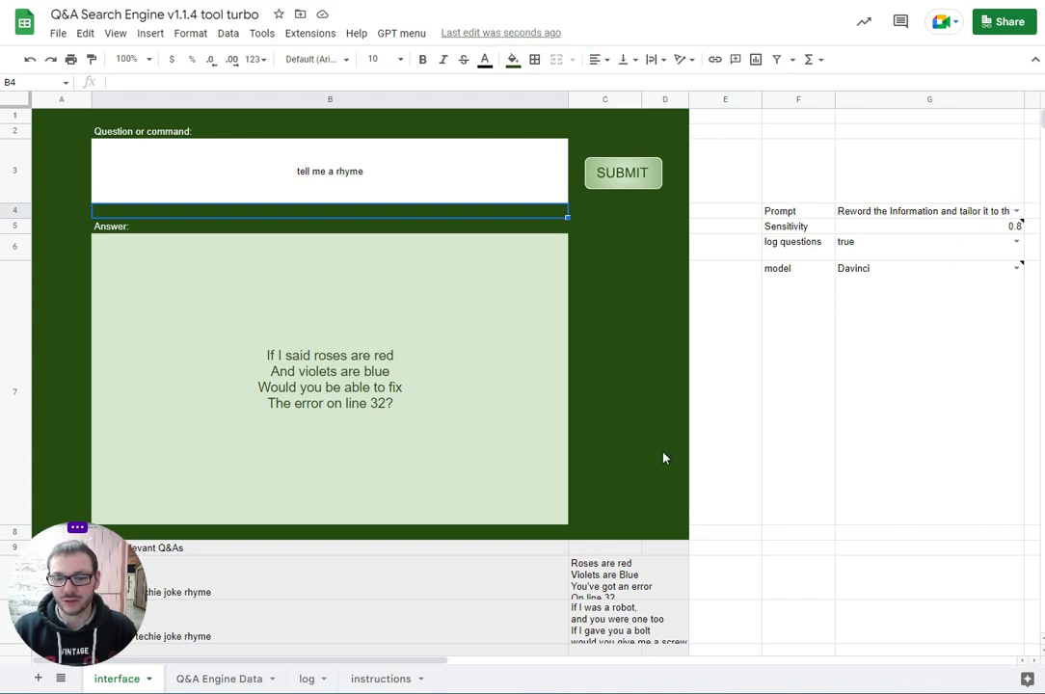
click(305, 582)
click(348, 625)
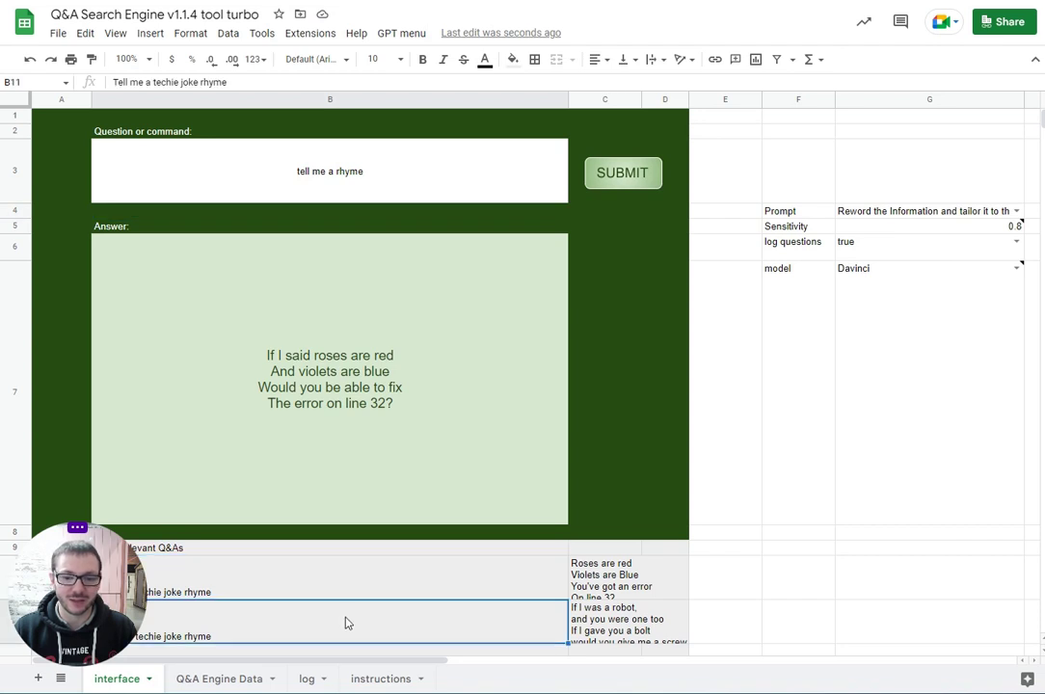
double_click(618, 569)
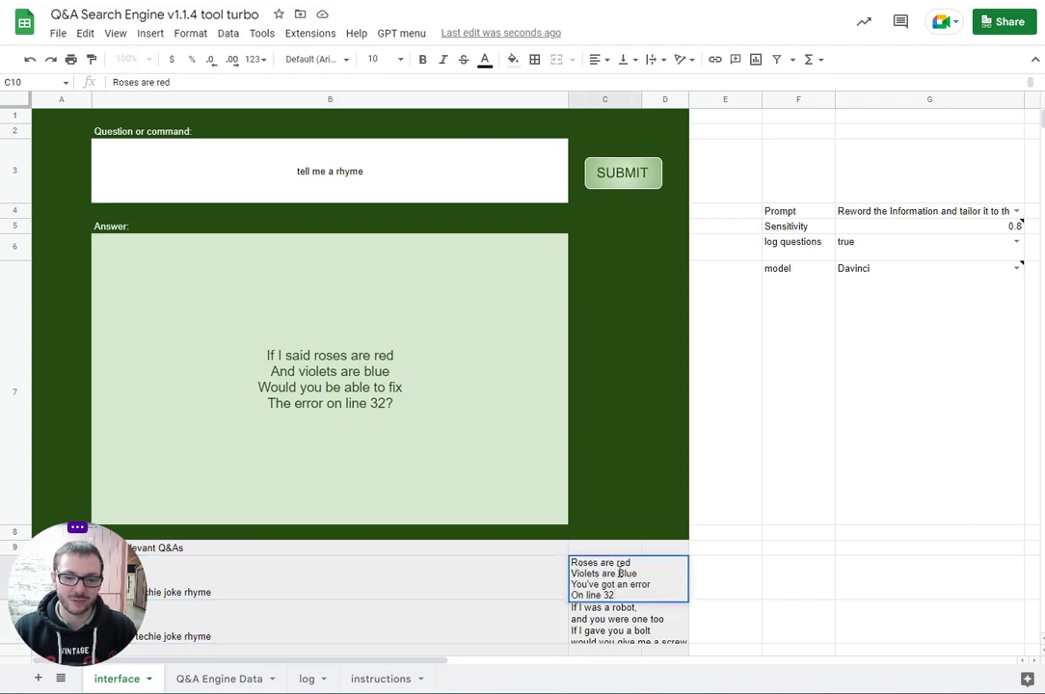
click(512, 588)
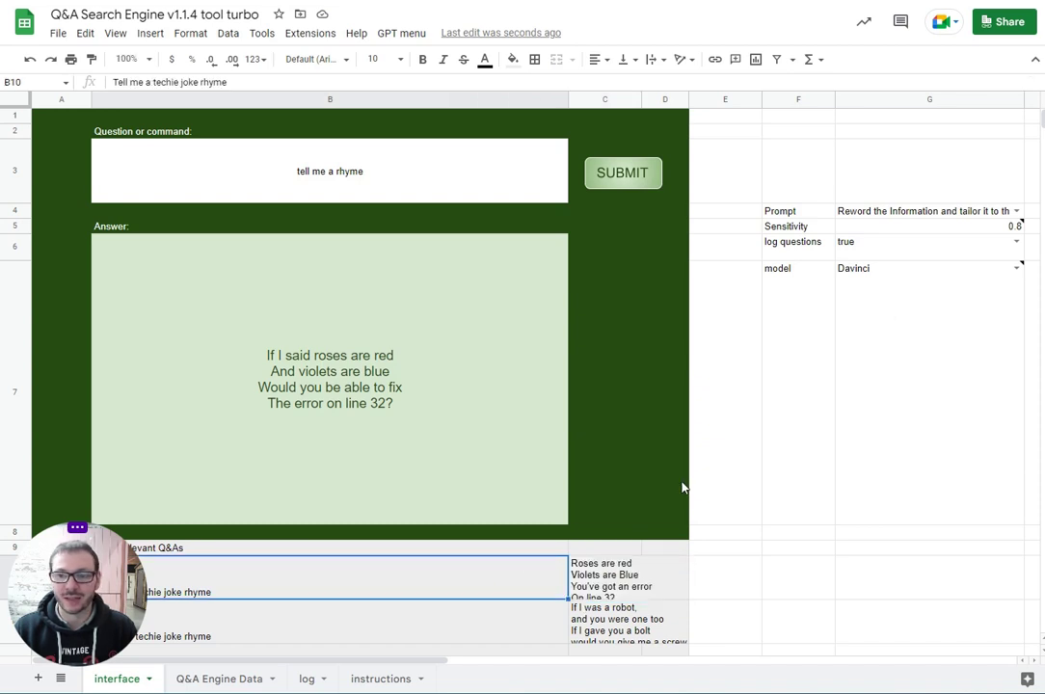
Resubmit the rhyme question under 'Answer the New Question', then set the prompt back to 'Reword the Information…'.
click(1018, 214)
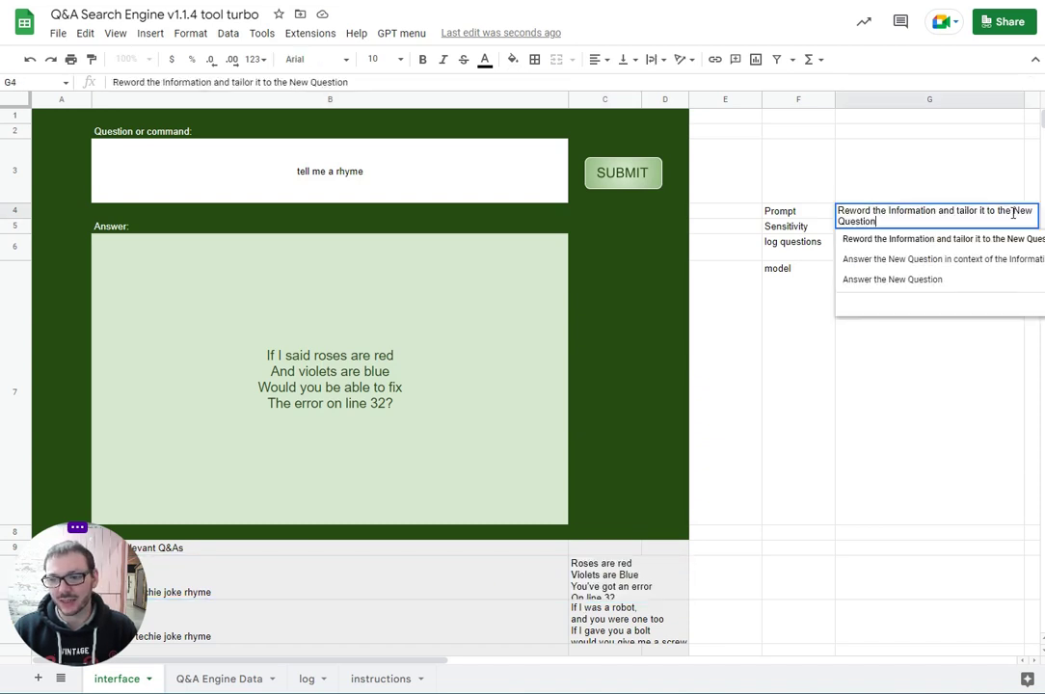
click(899, 281)
click(622, 182)
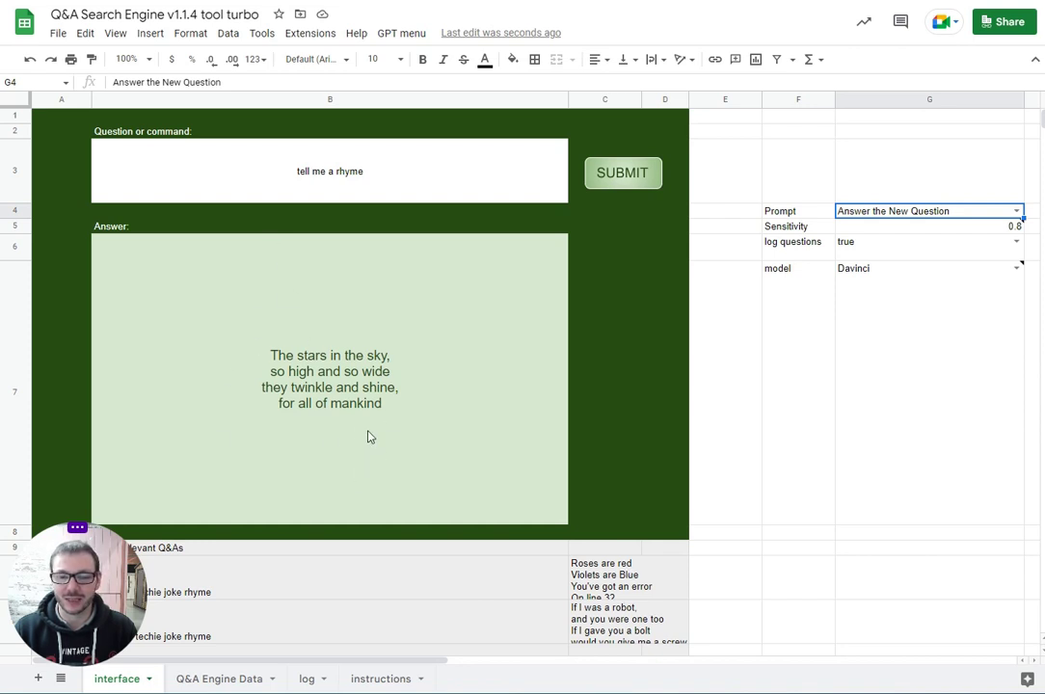
click(1017, 212)
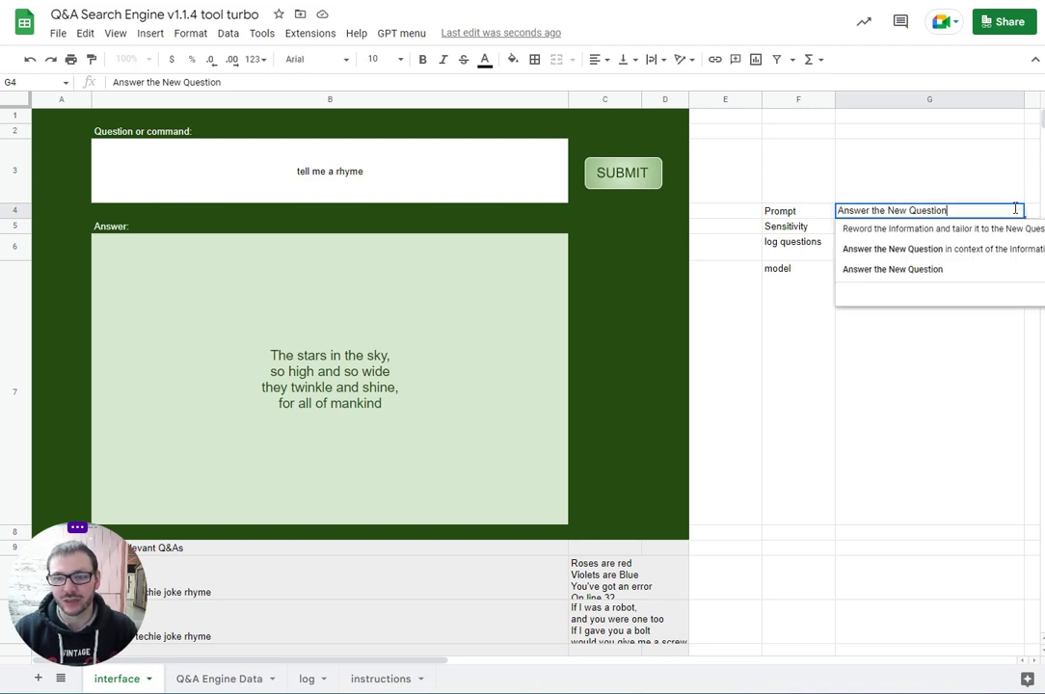
click(975, 232)
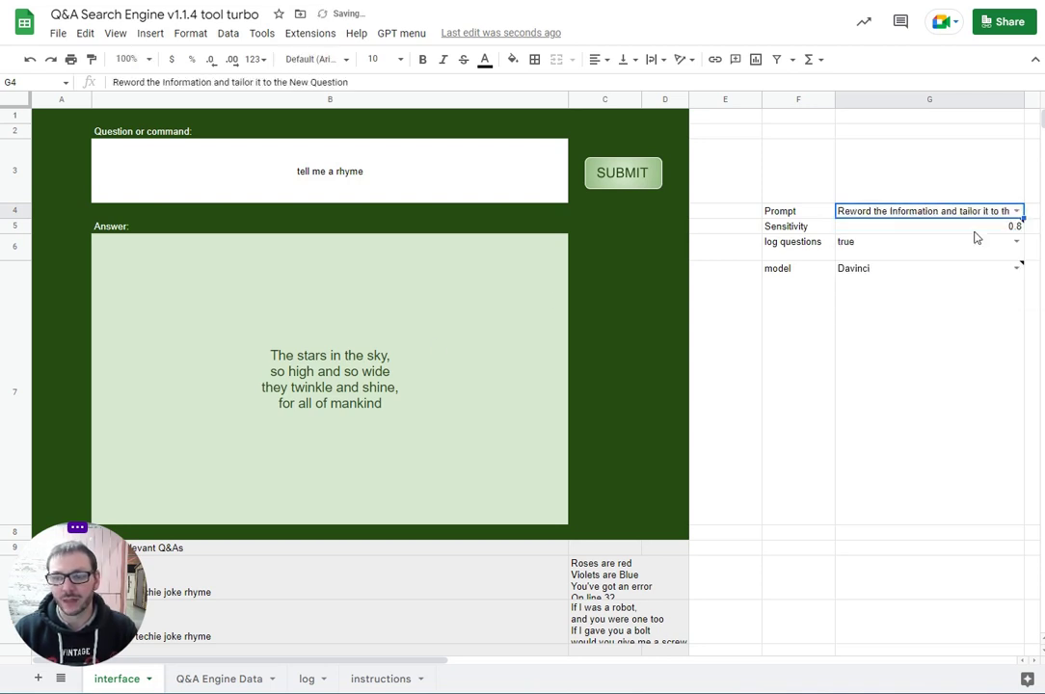
Replace the question in B3 with 'tell me a pizza recipe' and submit it.
click(420, 178)
double_click(429, 154)
text(te)
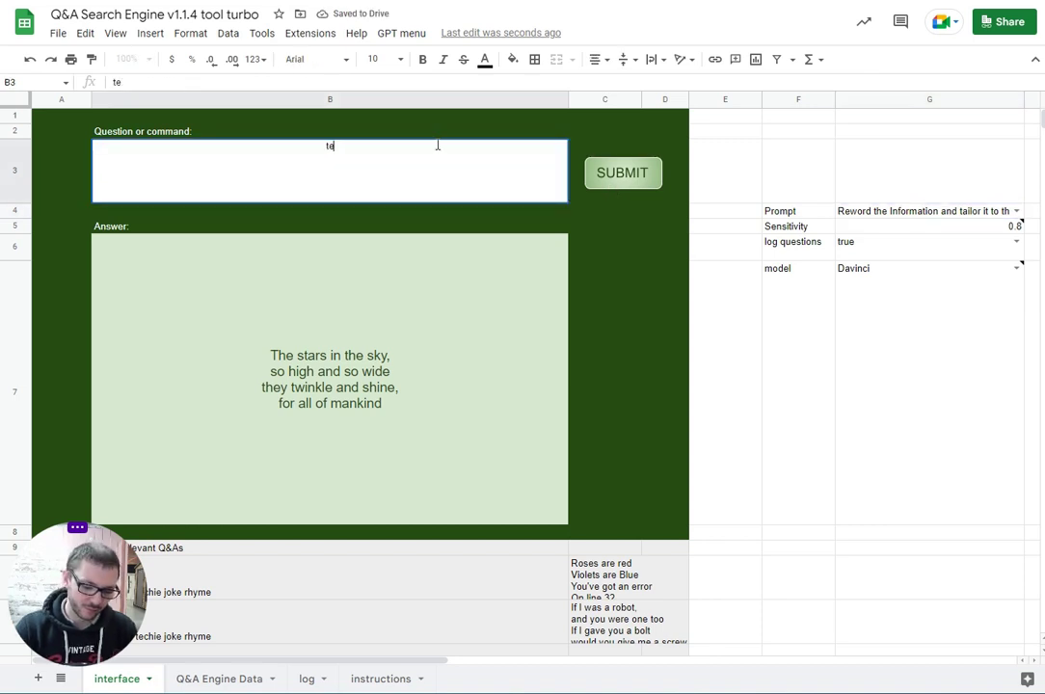
text(ll me a p)
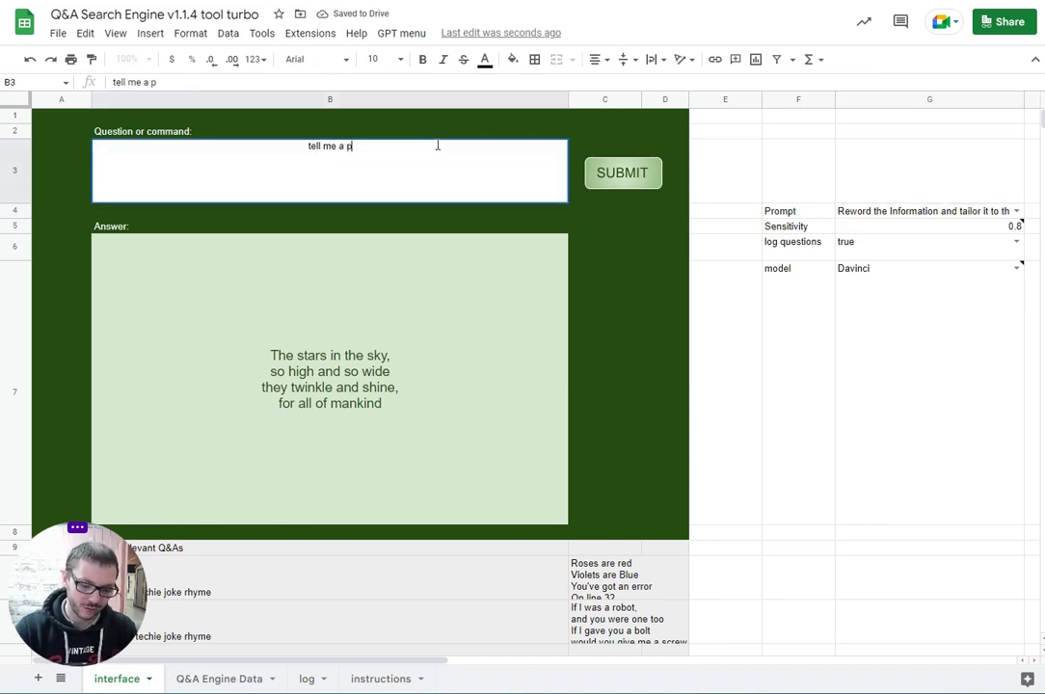
text(izza recipe)
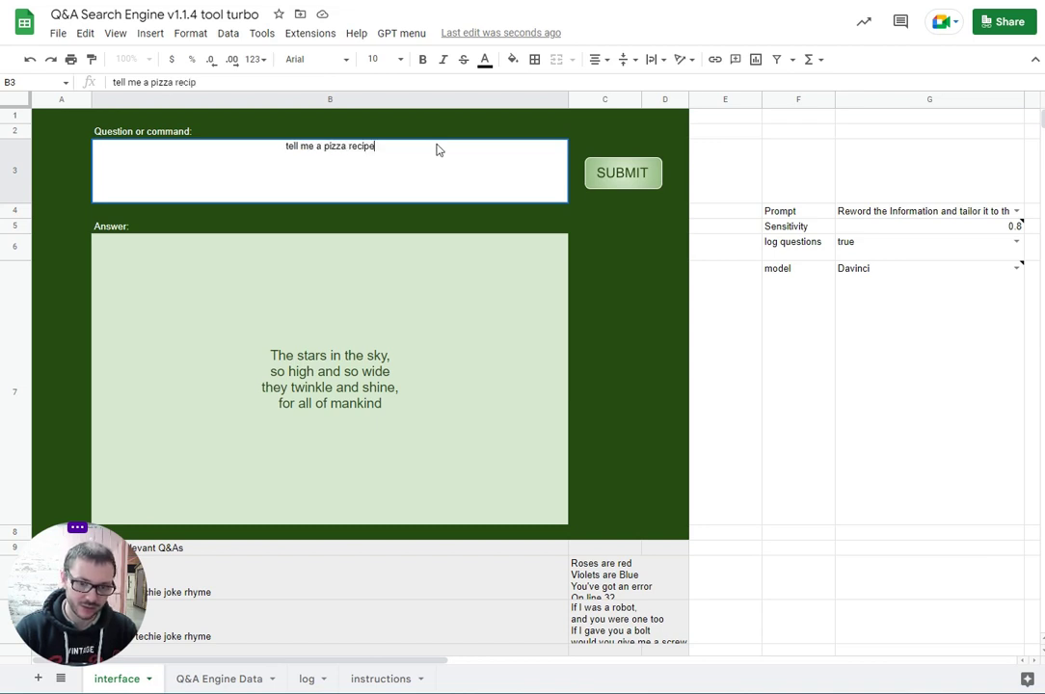
key(Return)
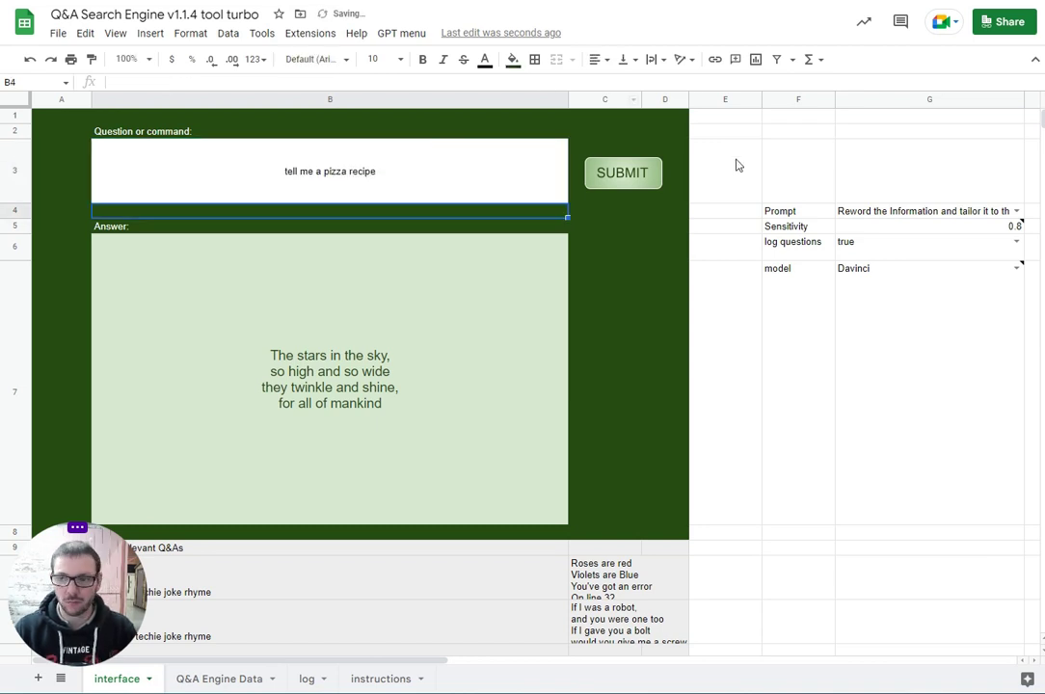
click(623, 173)
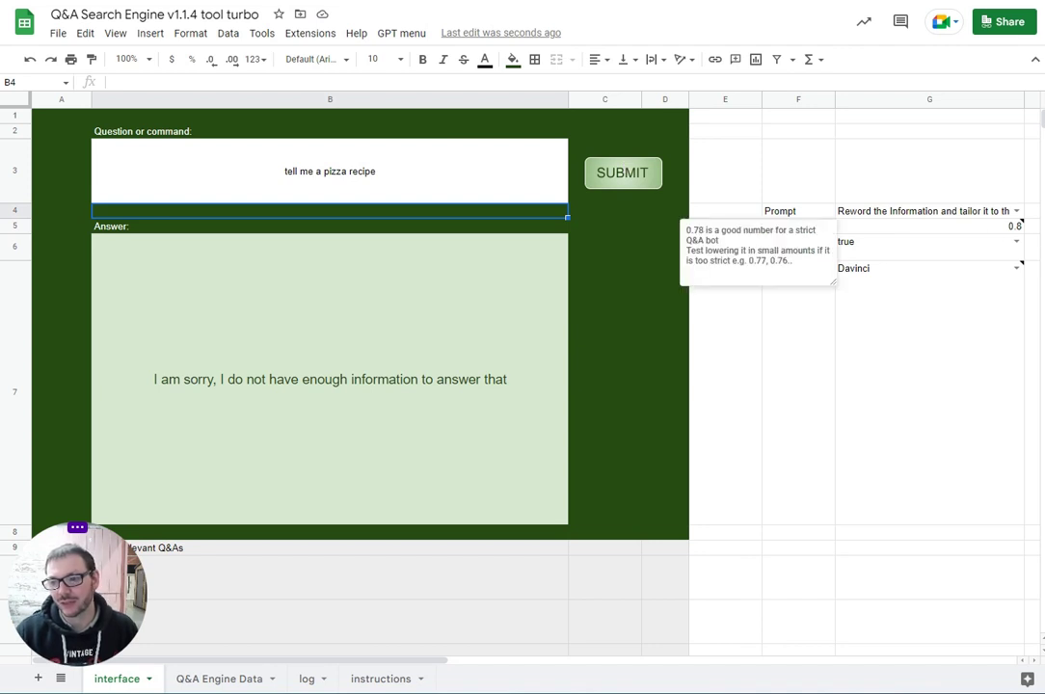
Remove the apostrophe in G6 so the log questions value is a plain true.
click(1010, 226)
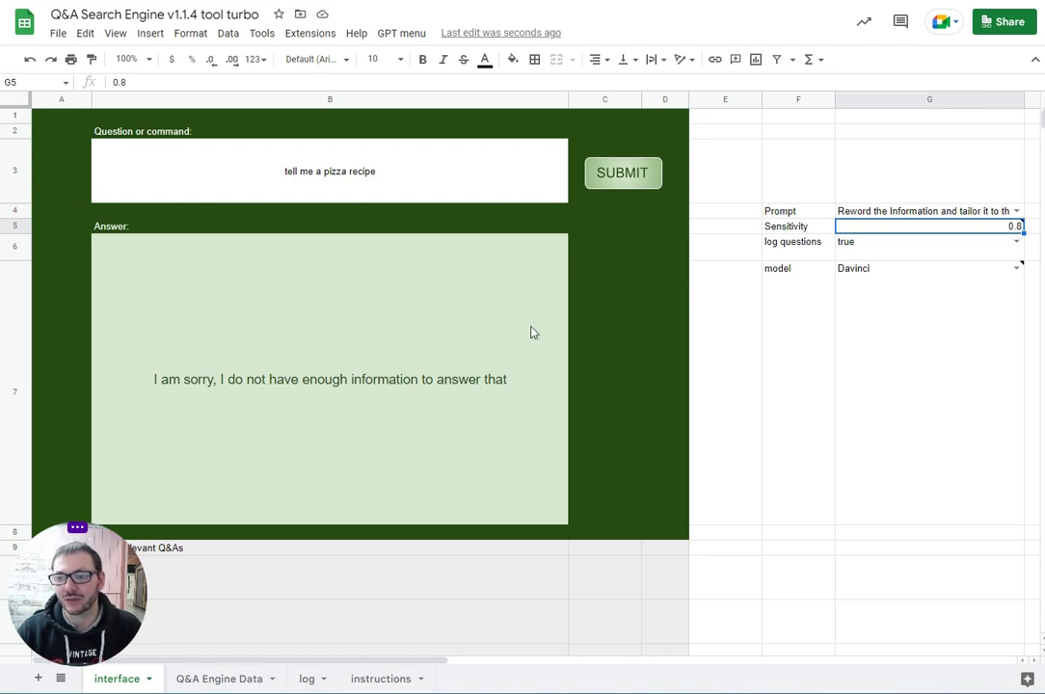
double_click(1018, 247)
key(Home)
key(Delete)
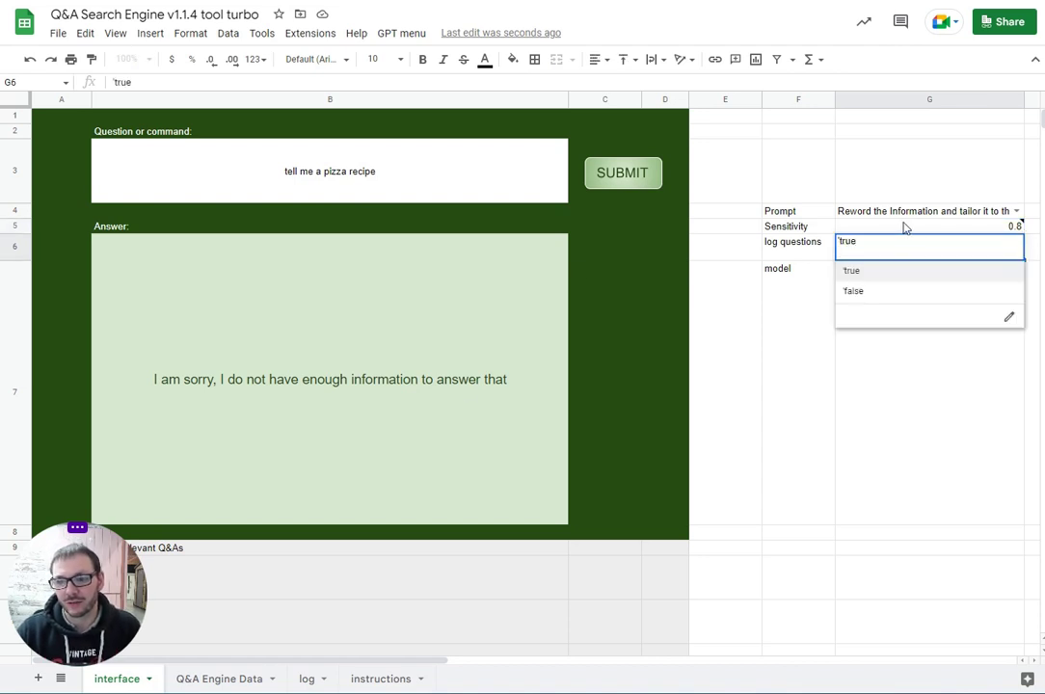
click(882, 191)
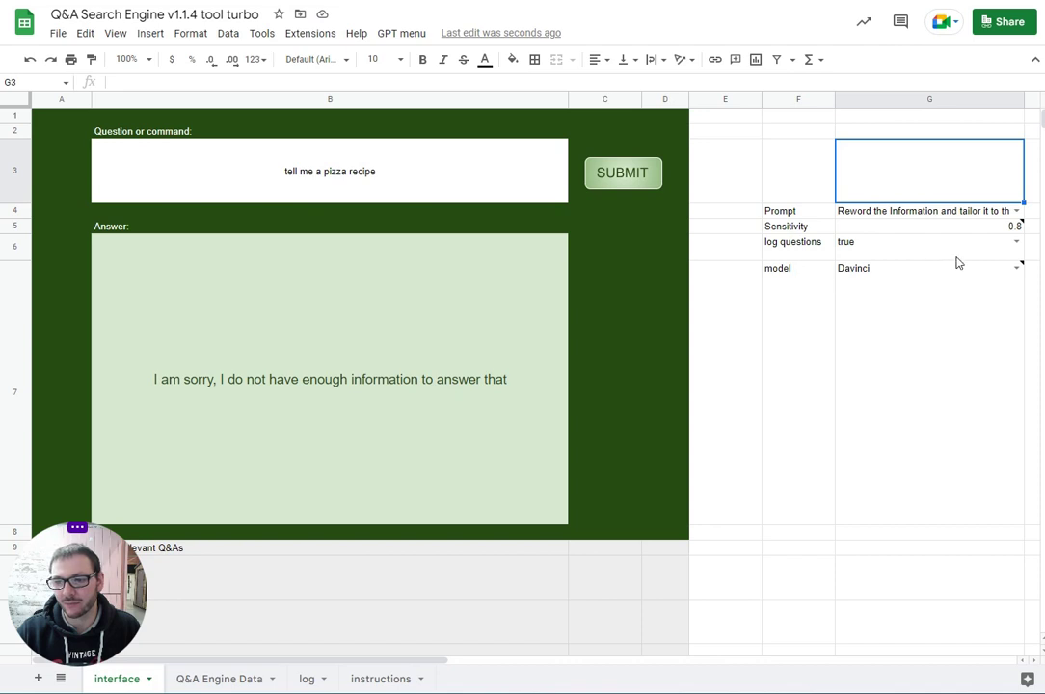
Change the model in G7 from Davinci to Turbo.
click(1016, 268)
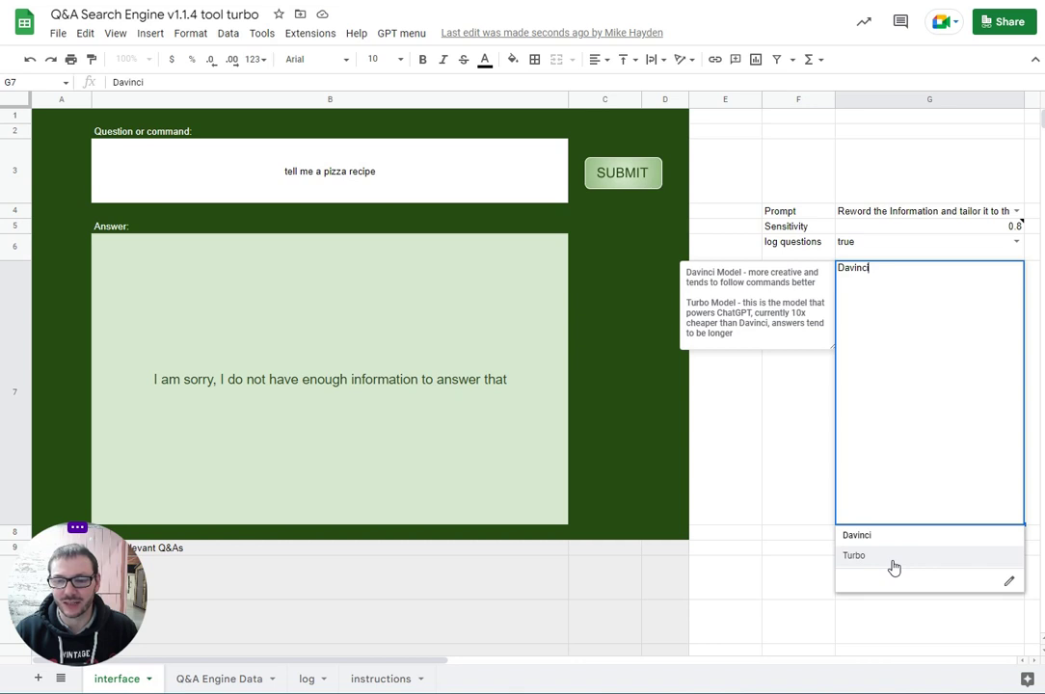
click(895, 568)
click(806, 460)
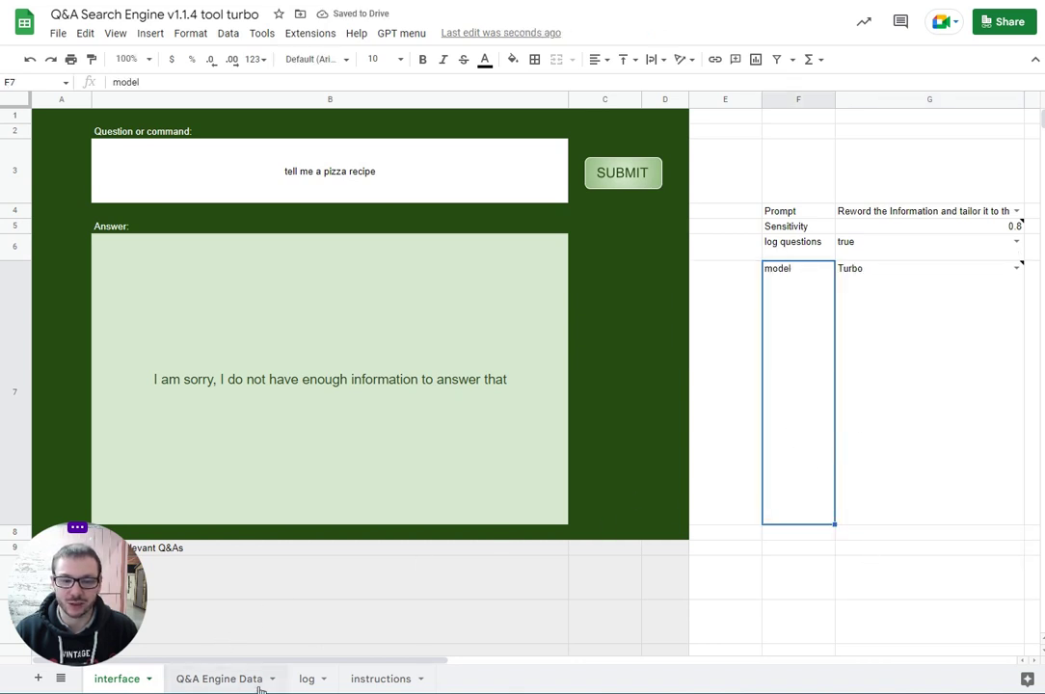
In Q&A Engine Data, reword the C11 techie joke question to begin with 'Please t'.
click(224, 678)
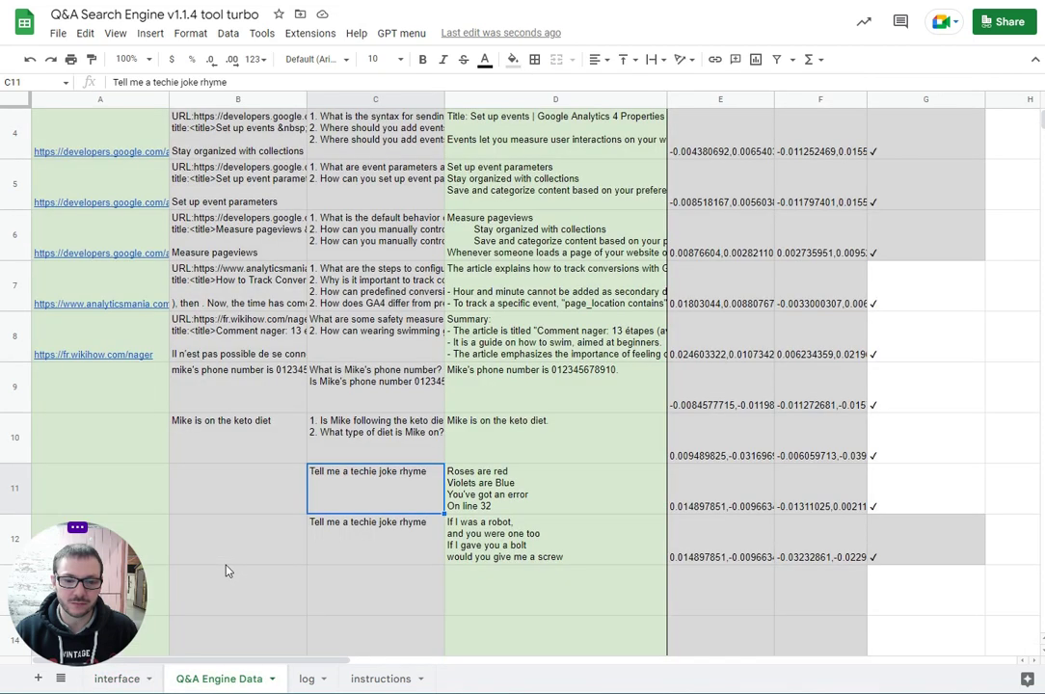
scroll(330, 444, down, 1)
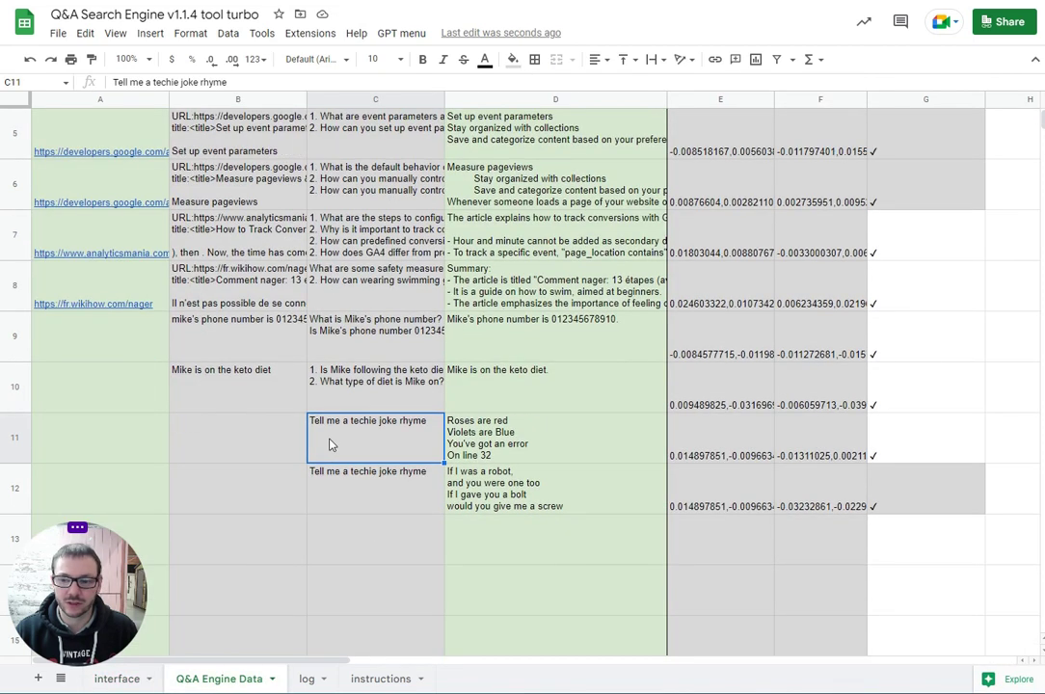
scroll(329, 444, down, 1)
click(117, 677)
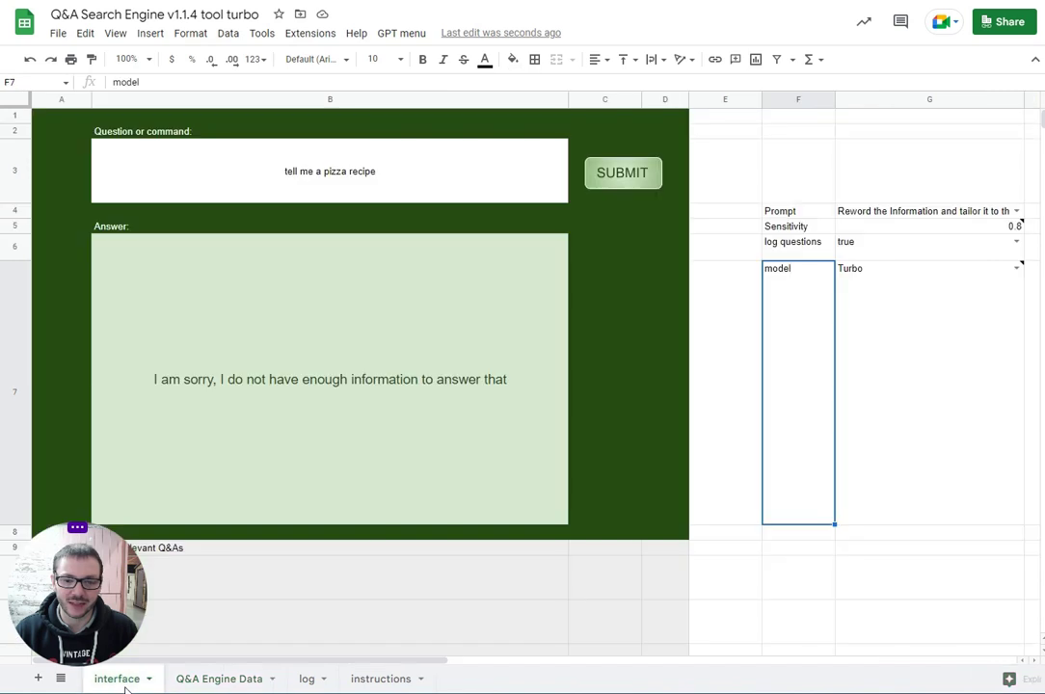
click(205, 681)
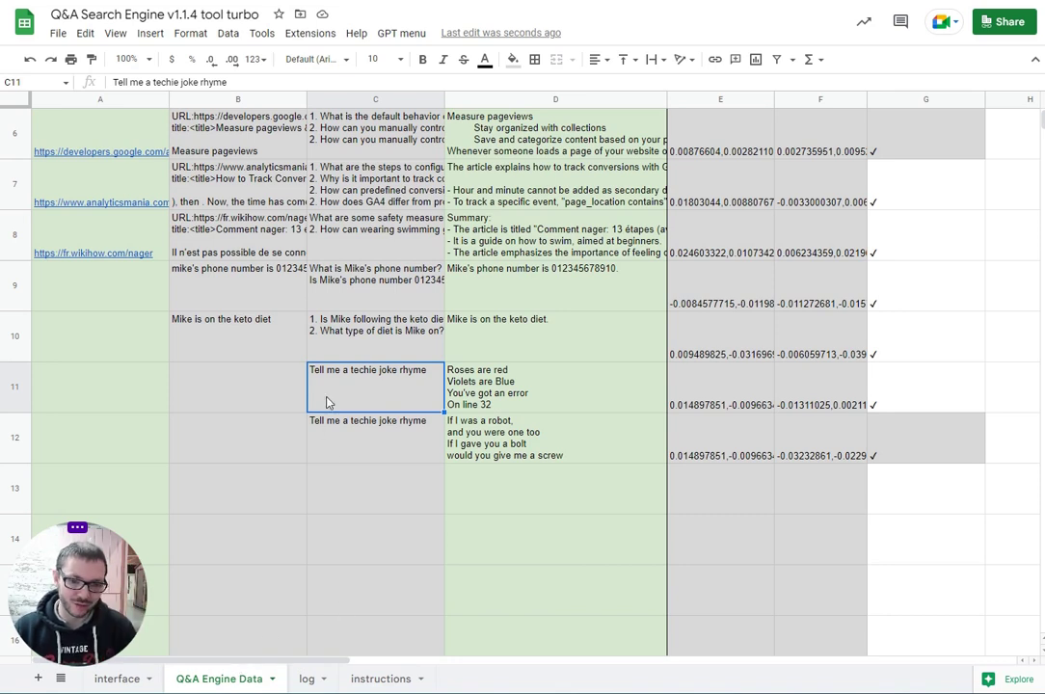
double_click(312, 369)
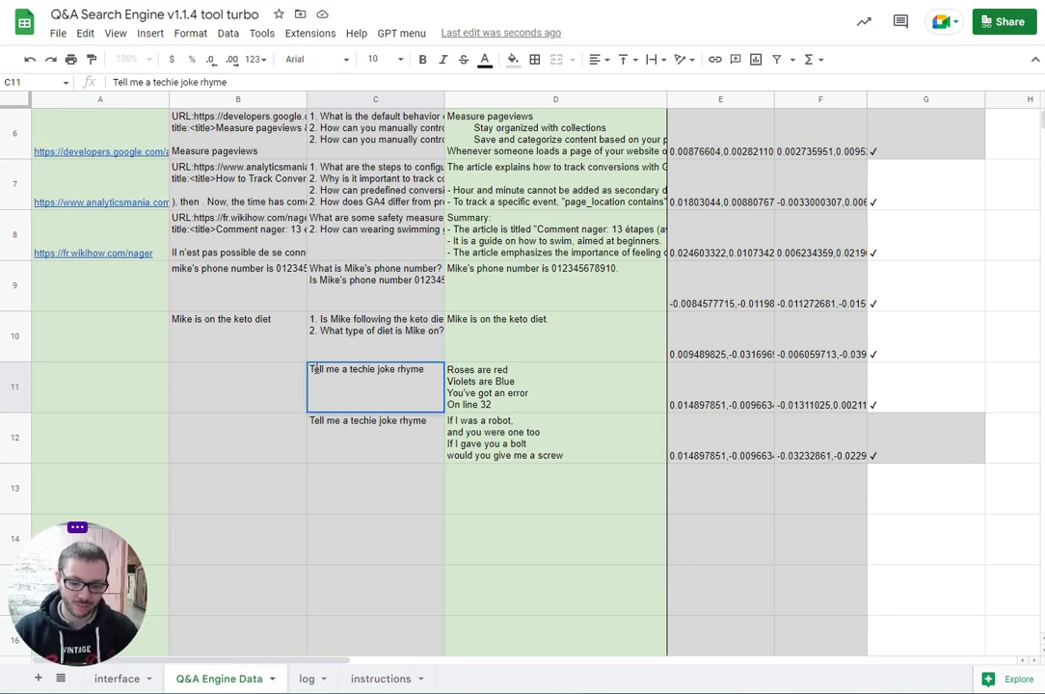
key(BackSpace)
text(Please )
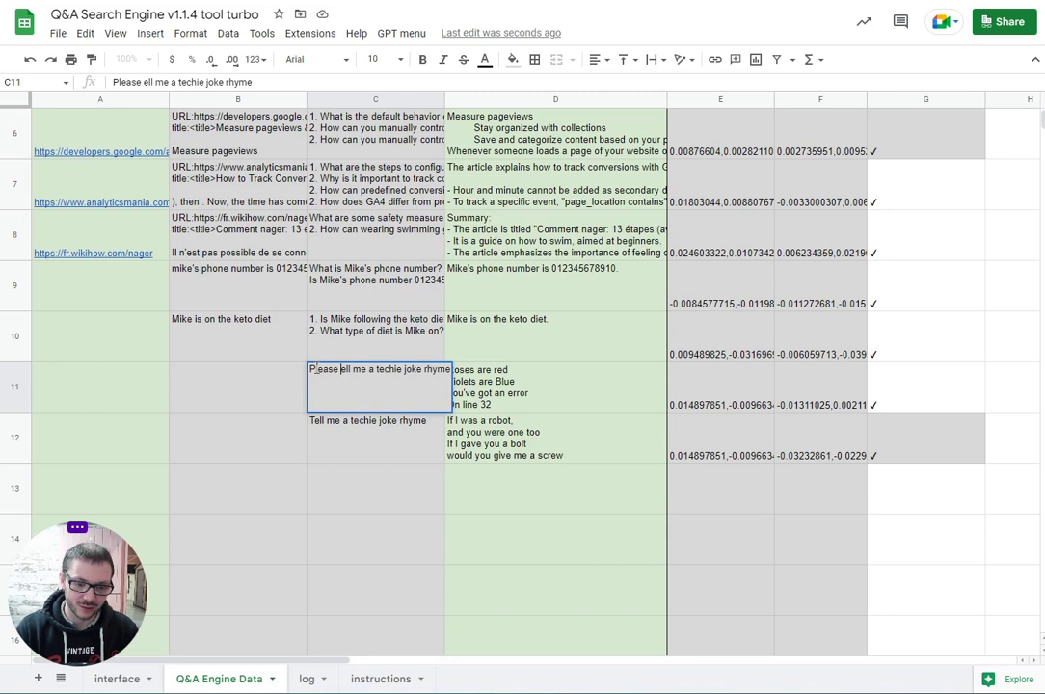
text(t)
key(Return)
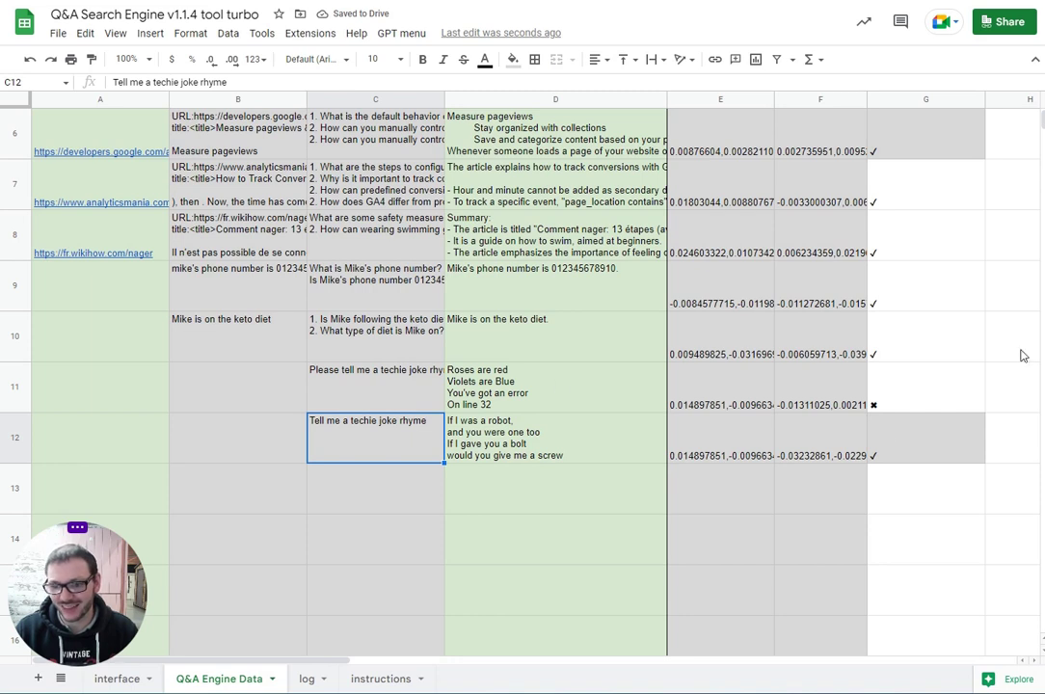
Check row 11's status mark, joke answer, embeddings and question, then the row 8 swim summary.
click(896, 399)
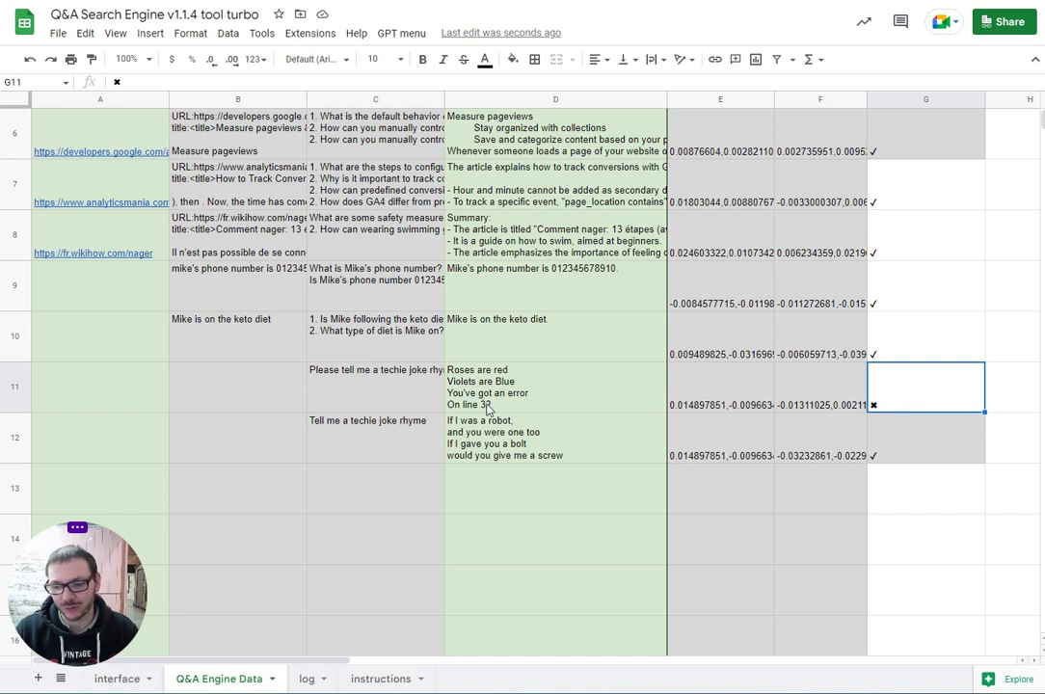
click(559, 388)
click(768, 396)
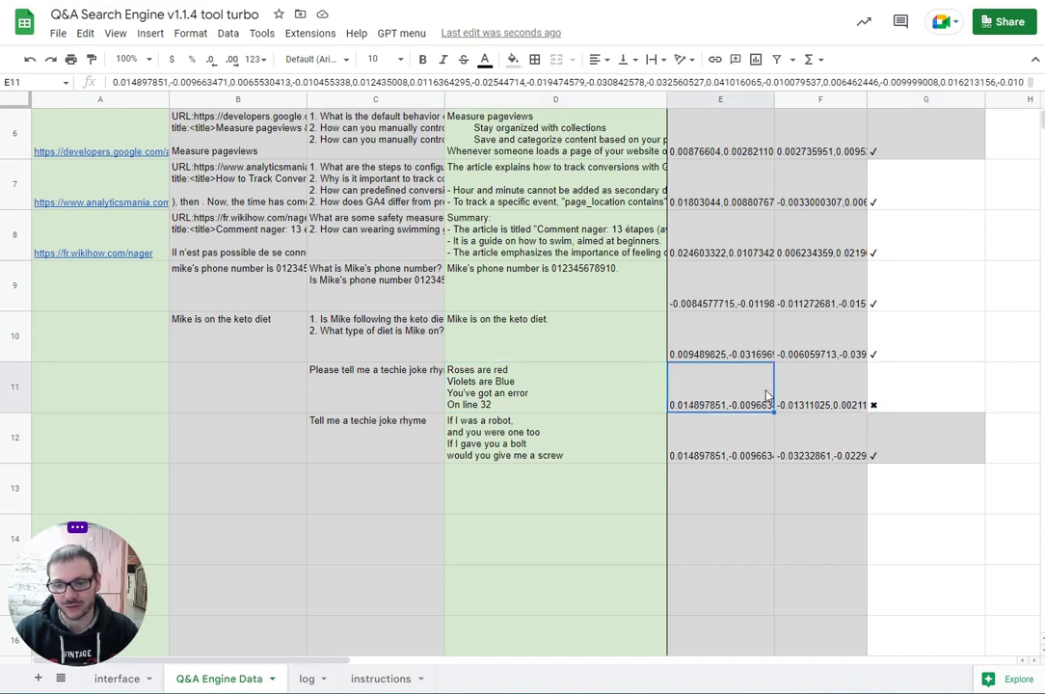
key(Right)
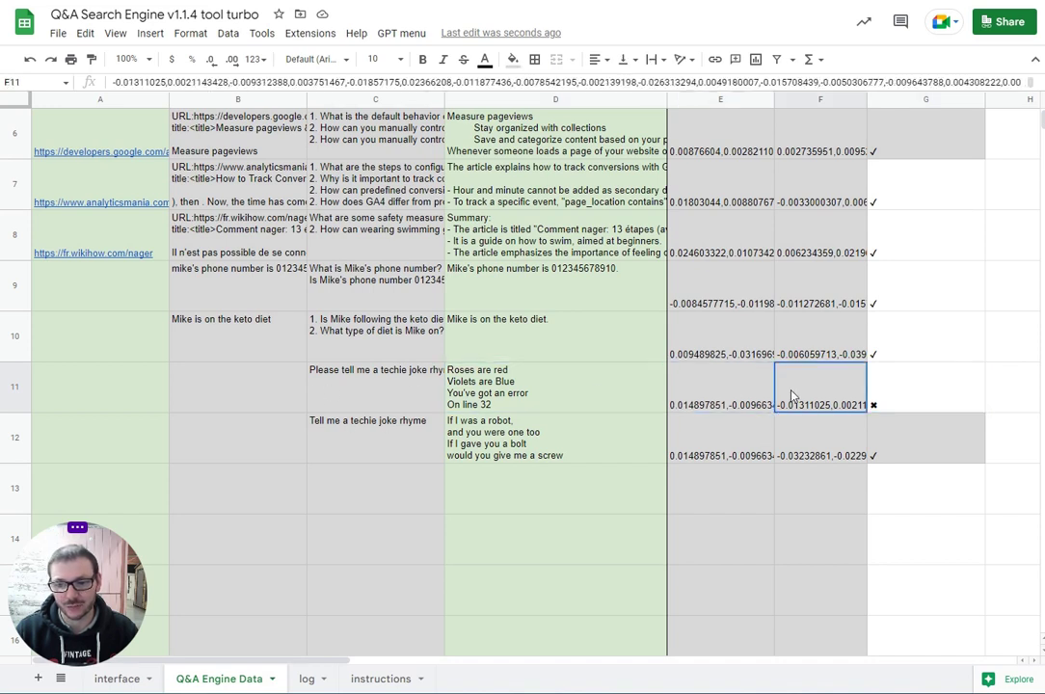
click(364, 401)
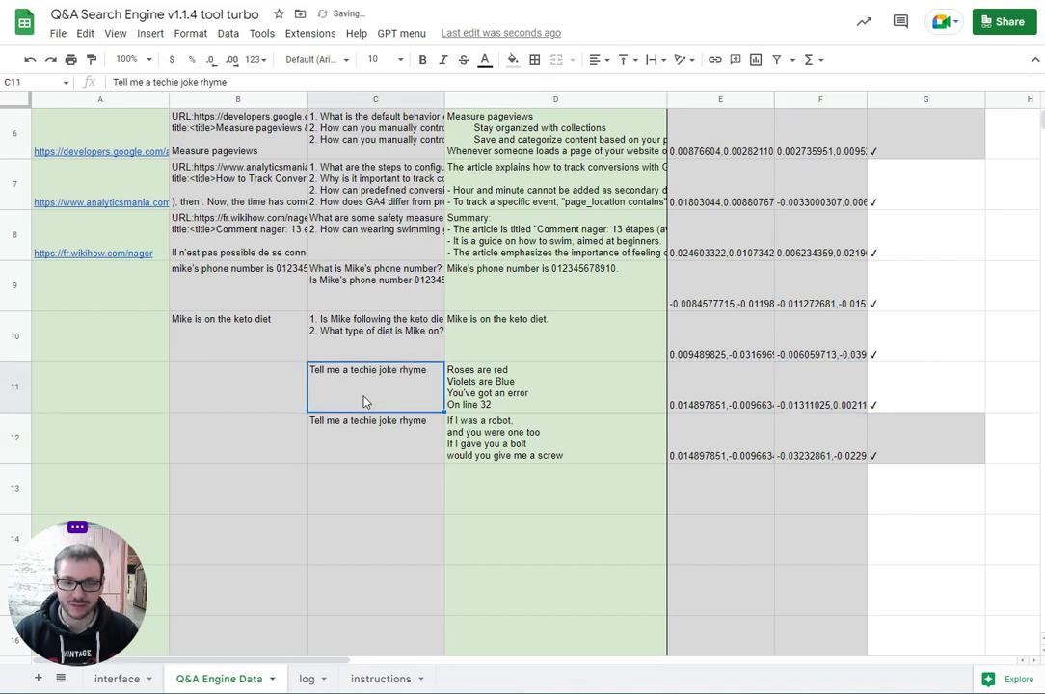
scroll(183, 392, up, 5)
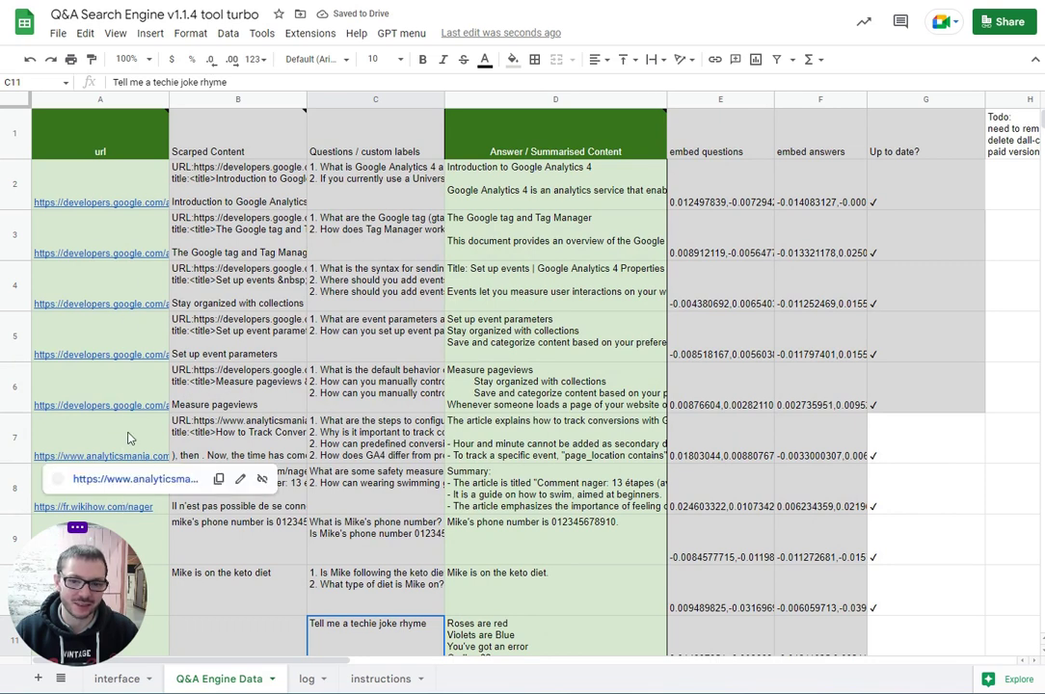
click(462, 472)
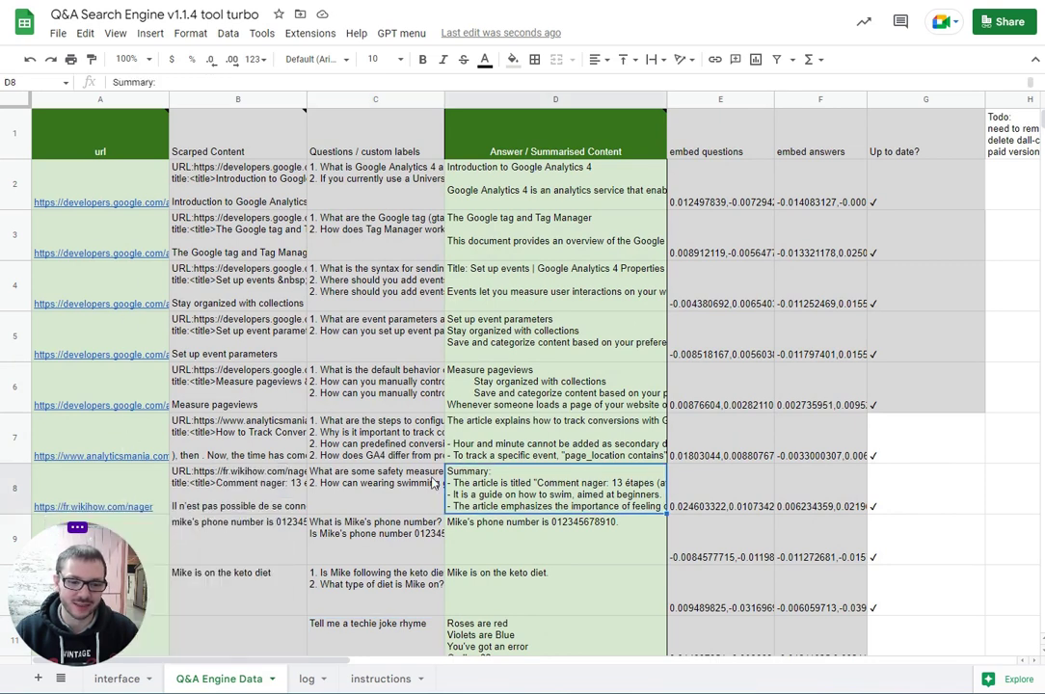
Replace the pizza question with 'tell me how I can learn to swim', submit it, and check the matched swim summary.
click(116, 679)
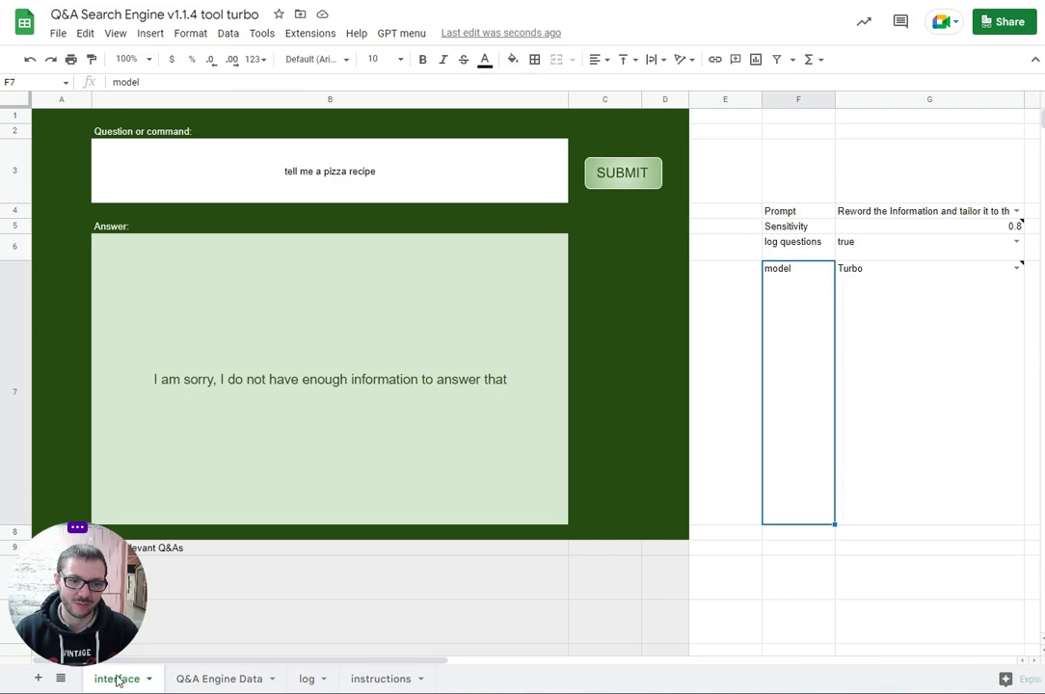
click(389, 174)
triple_click(384, 175)
key(BackSpace)
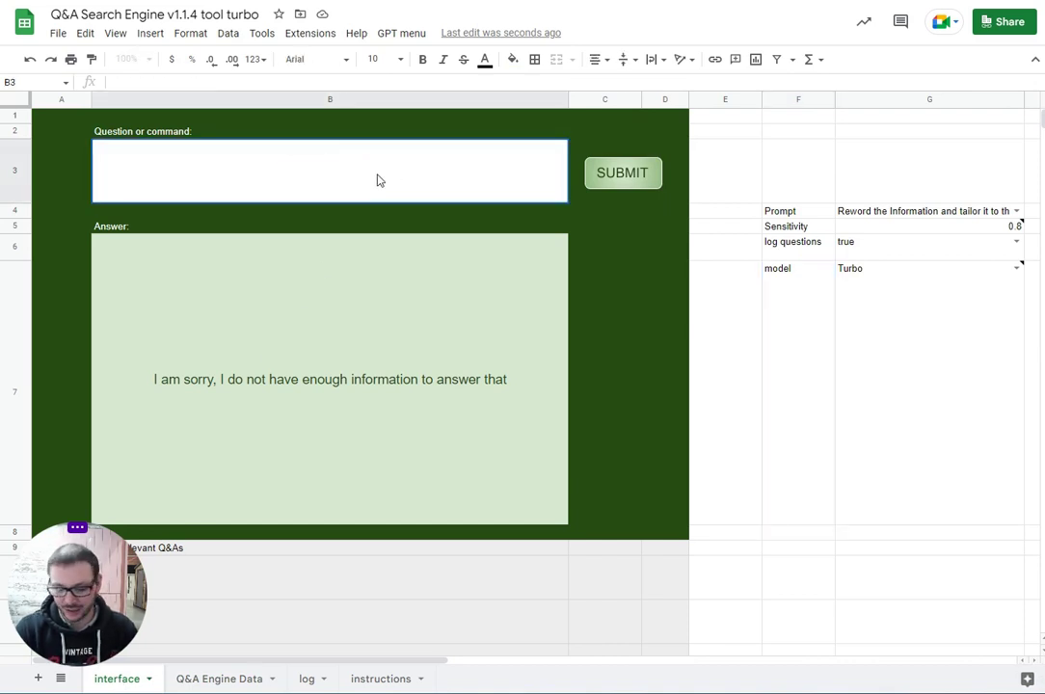
text(tell m)
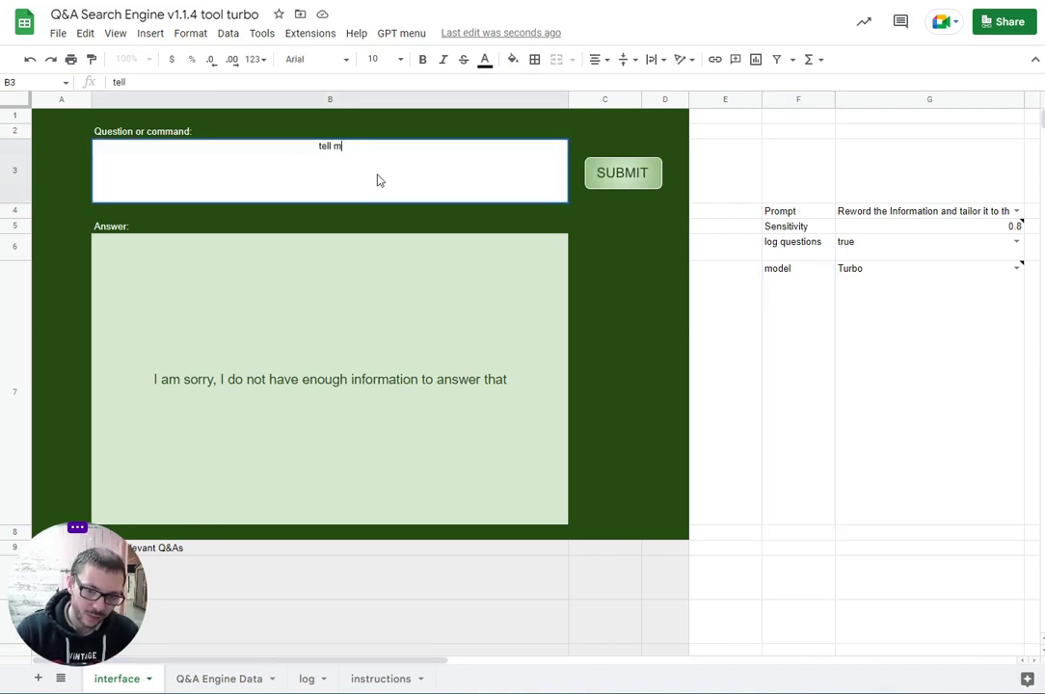
text(e how I can learn )
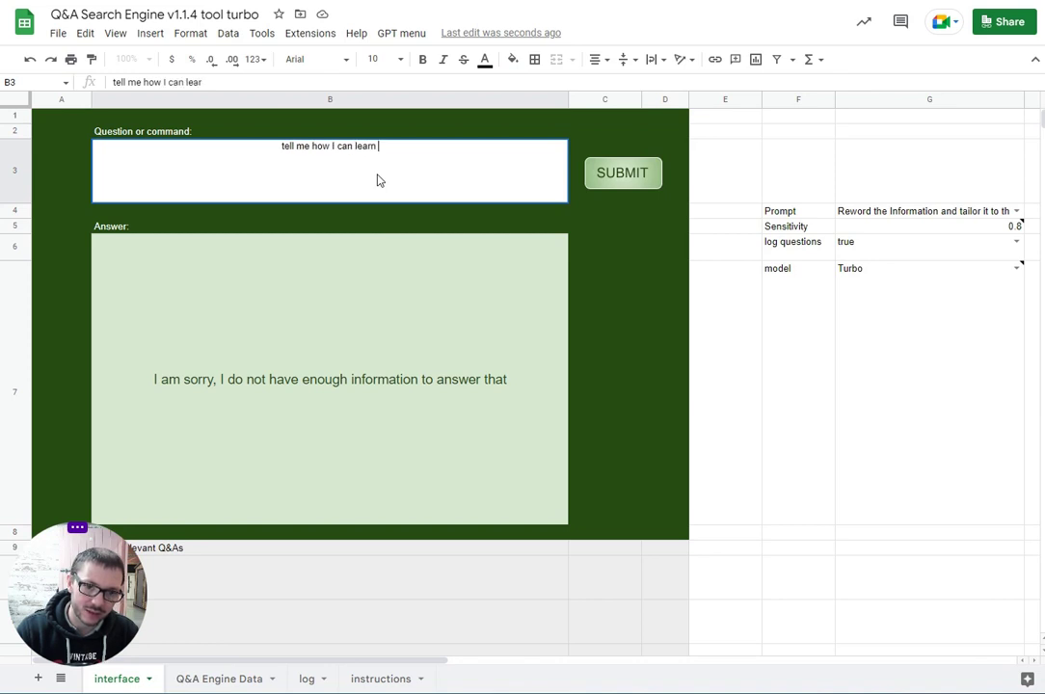
text(to swim)
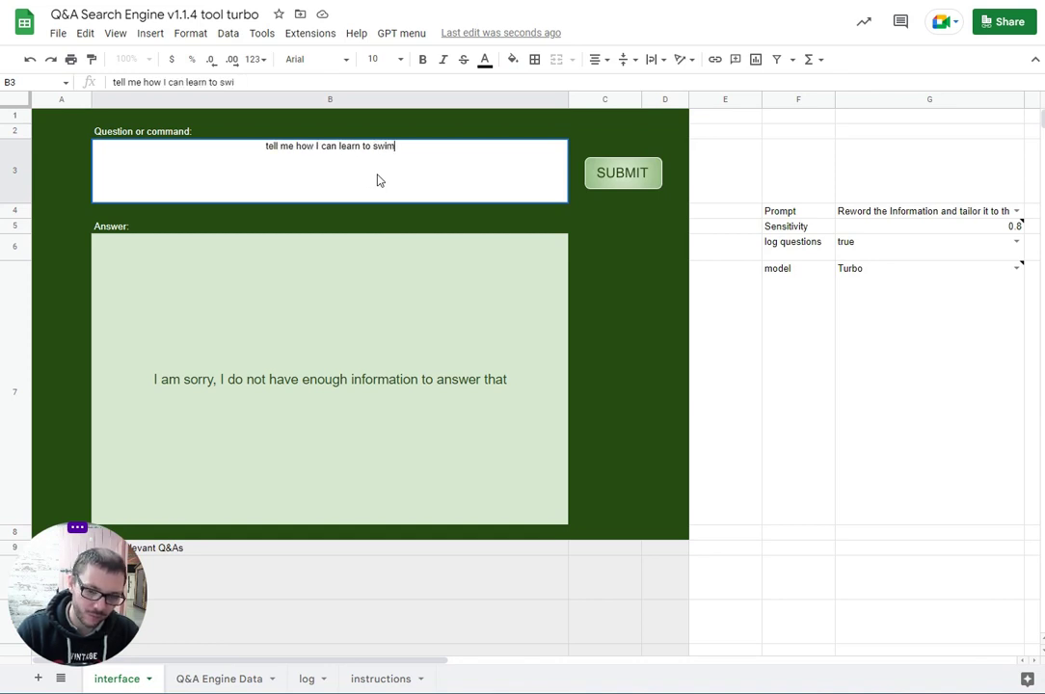
key(Return)
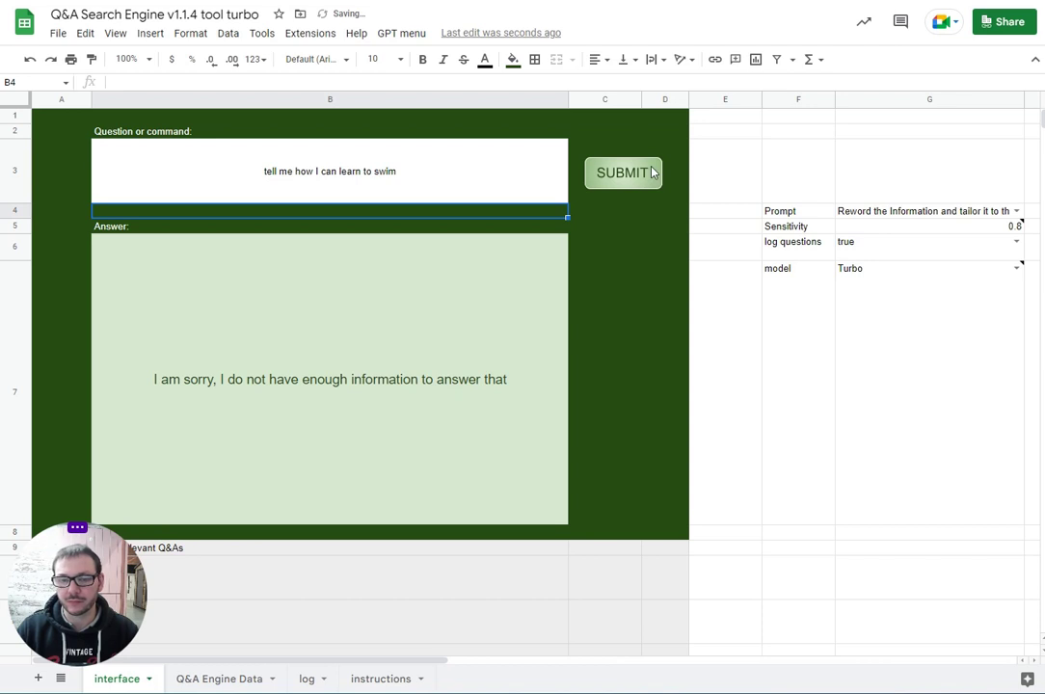
click(624, 176)
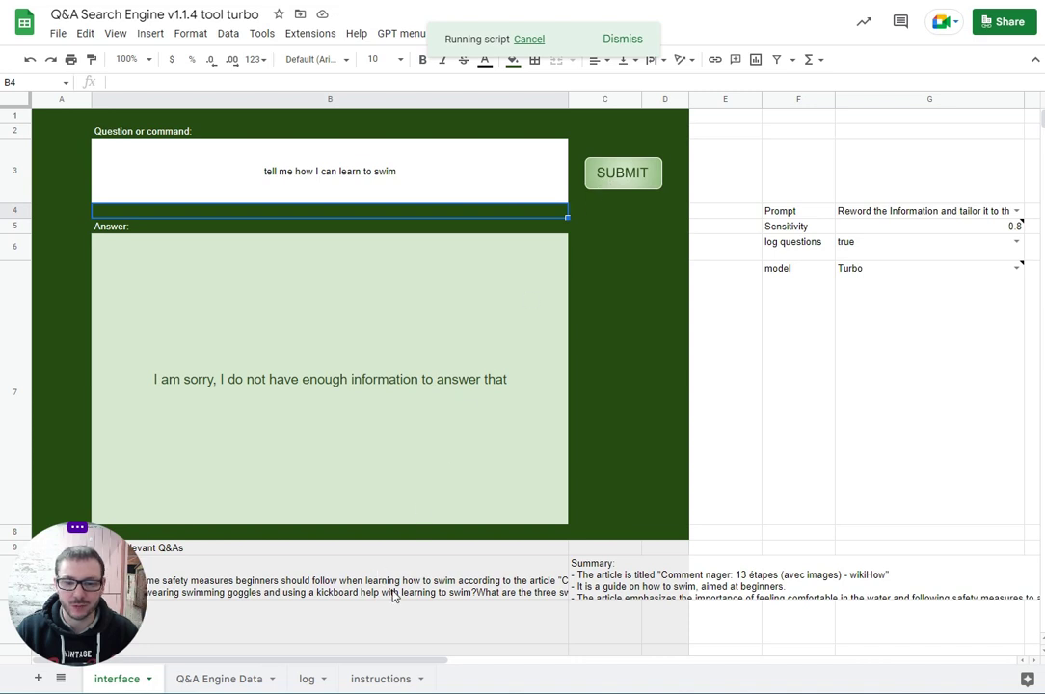
click(609, 582)
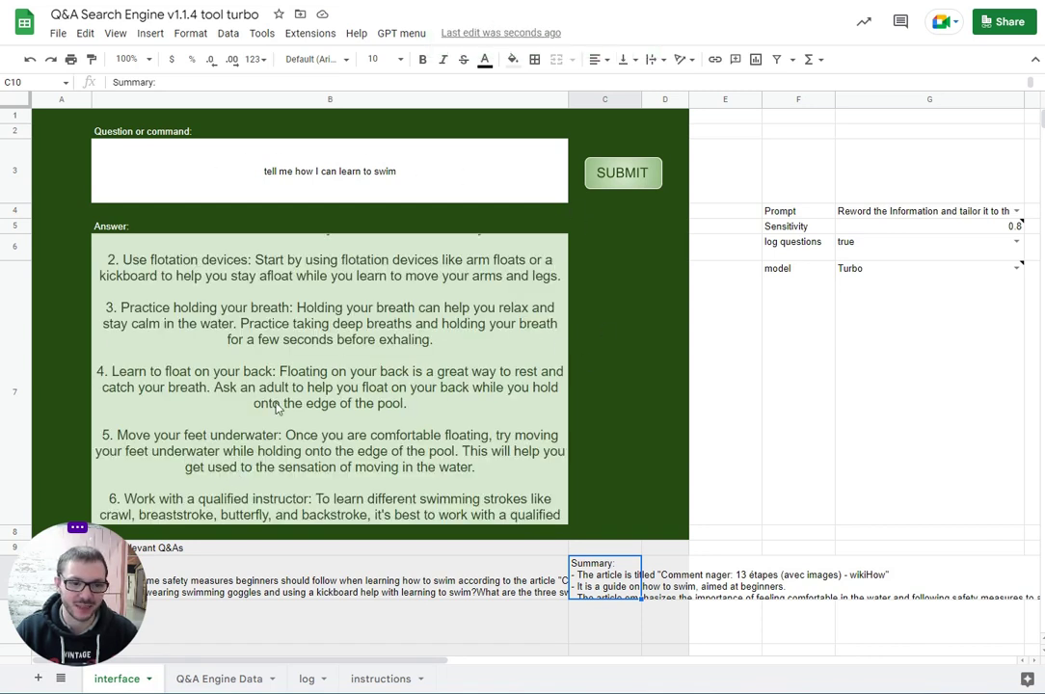
click(277, 407)
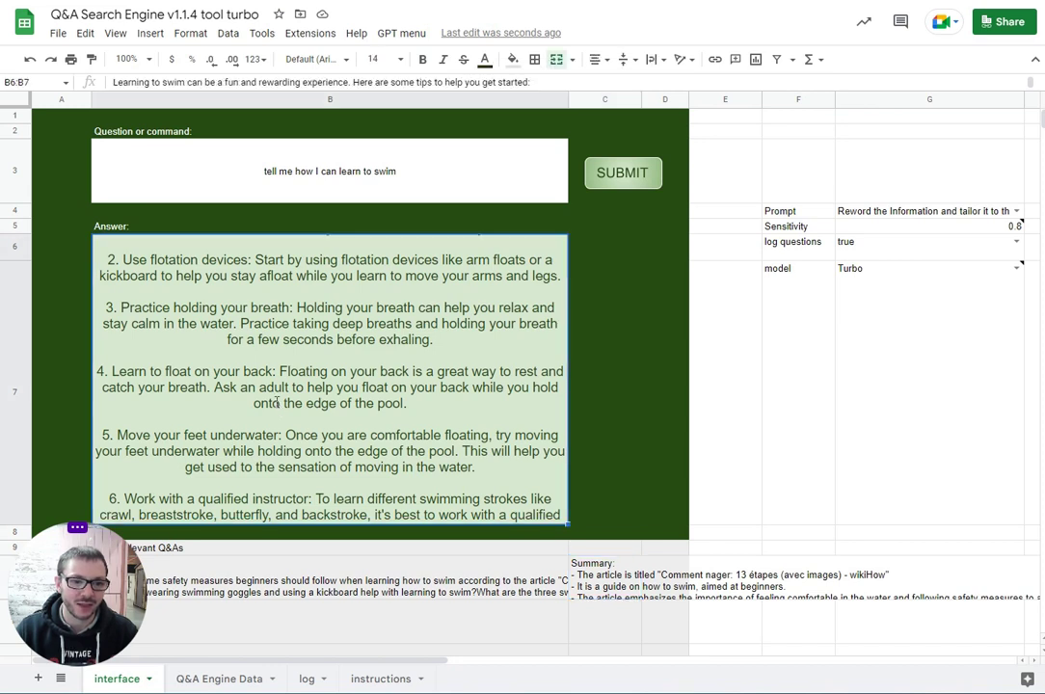
triple_click(277, 403)
click(203, 285)
click(80, 307)
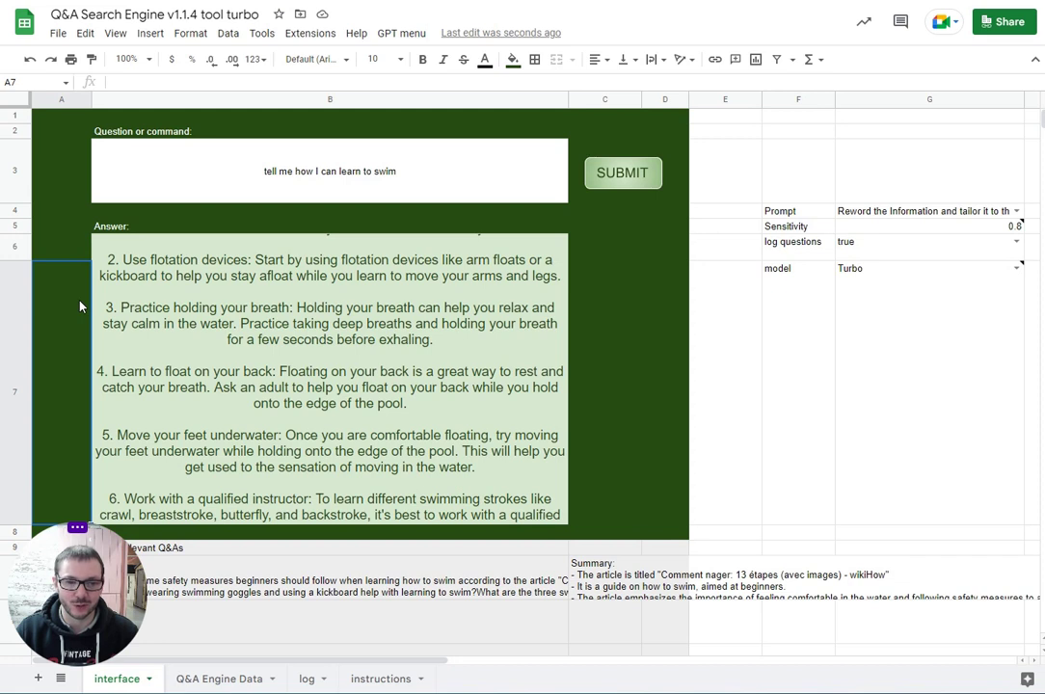
click(382, 171)
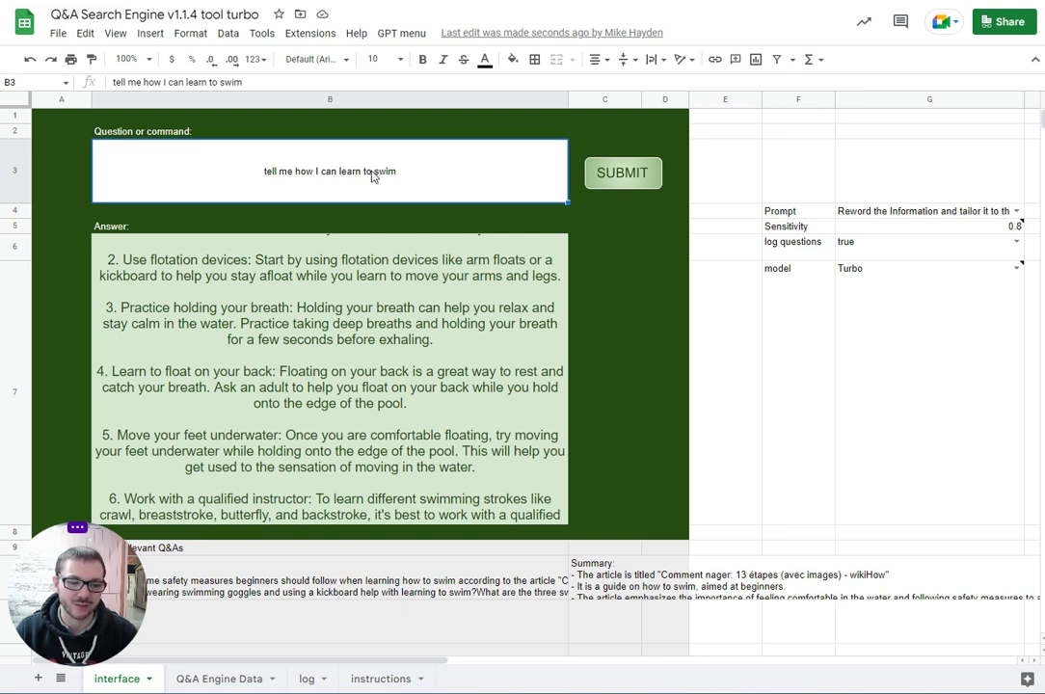
click(380, 679)
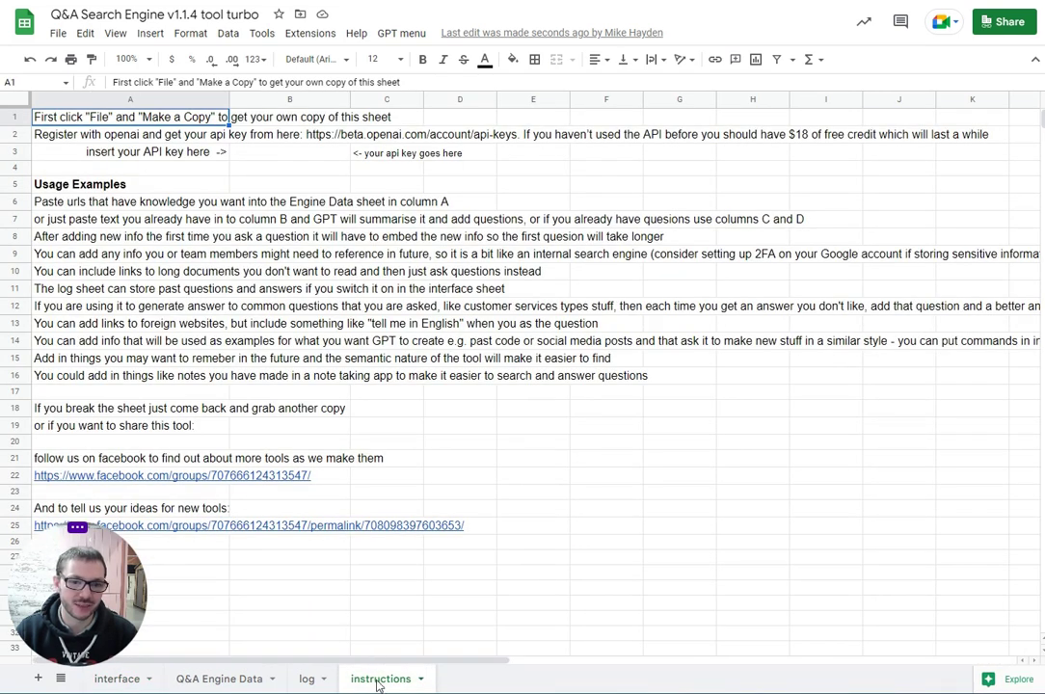
click(57, 34)
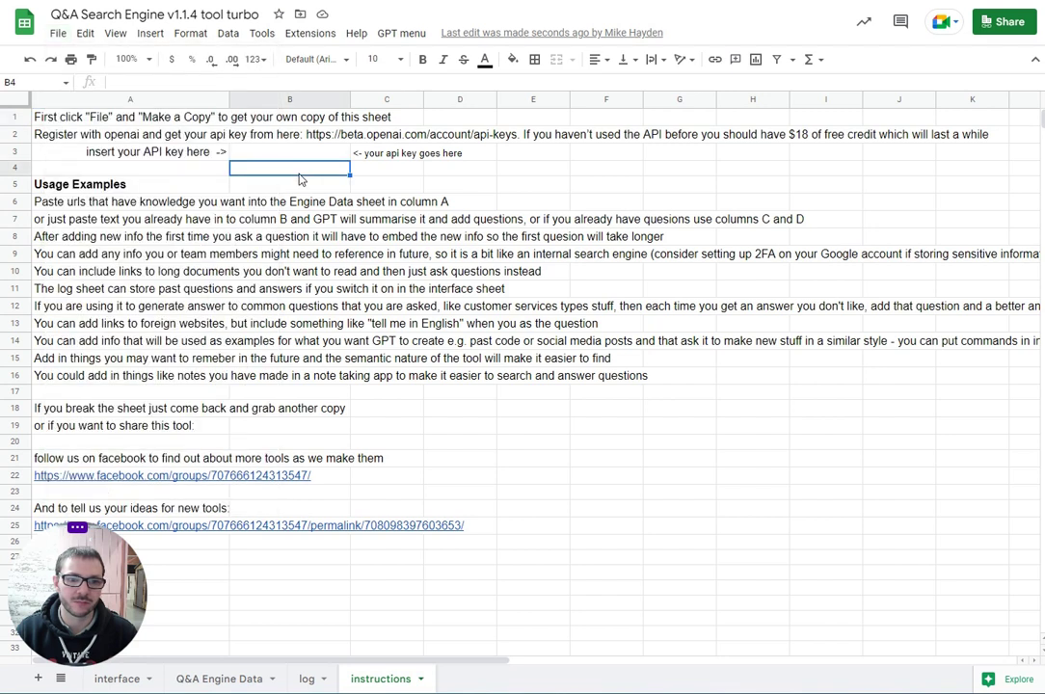
click(150, 137)
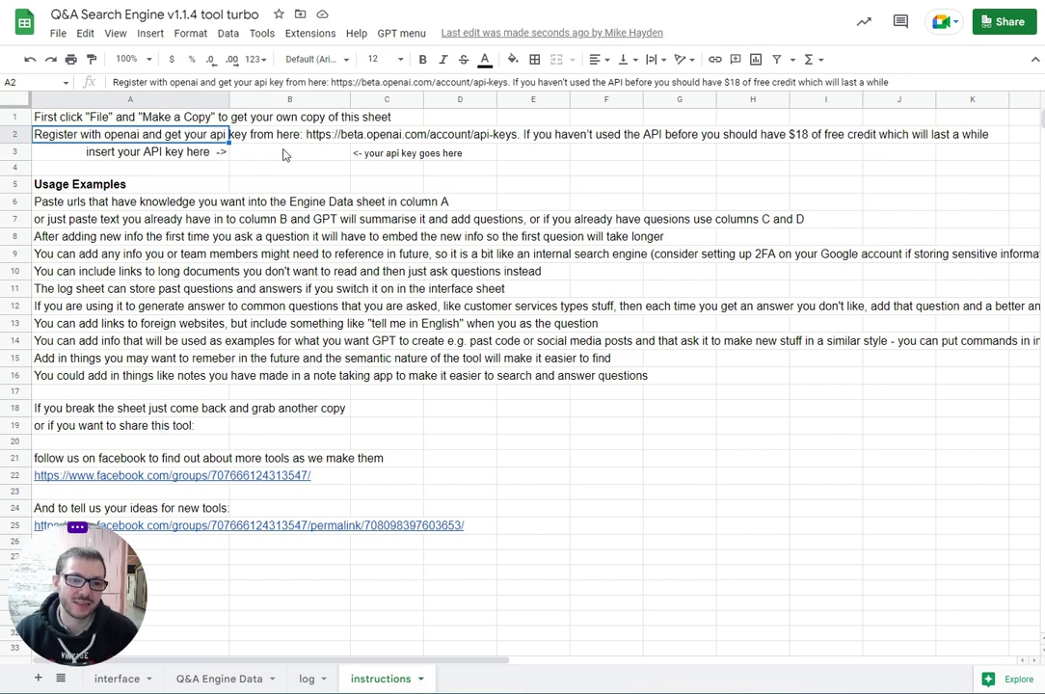
click(100, 171)
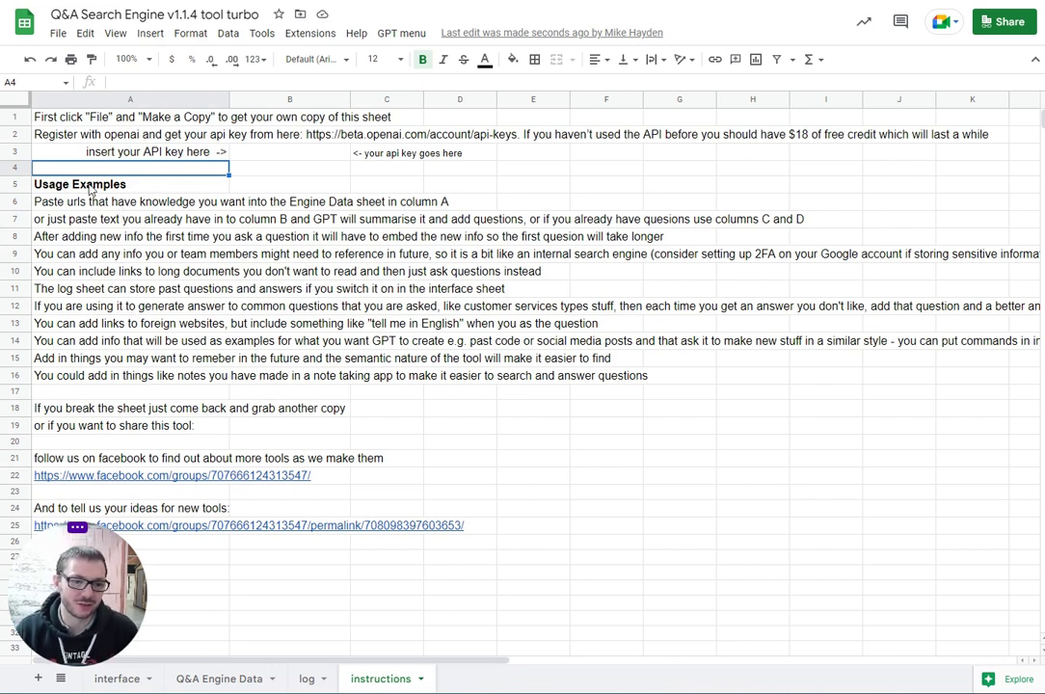
click(117, 679)
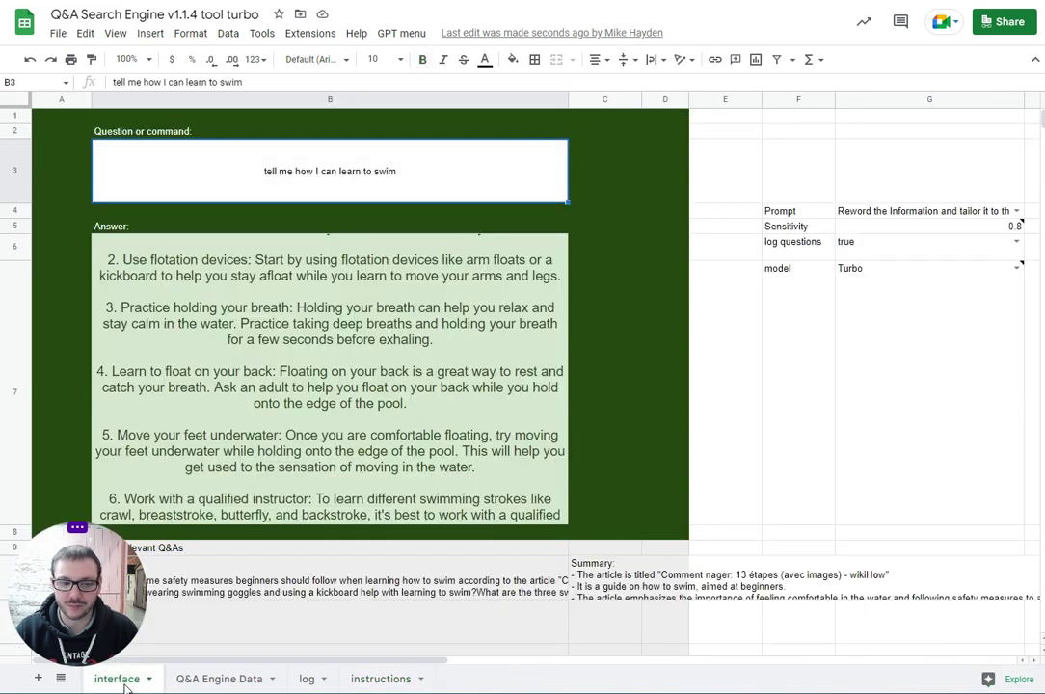